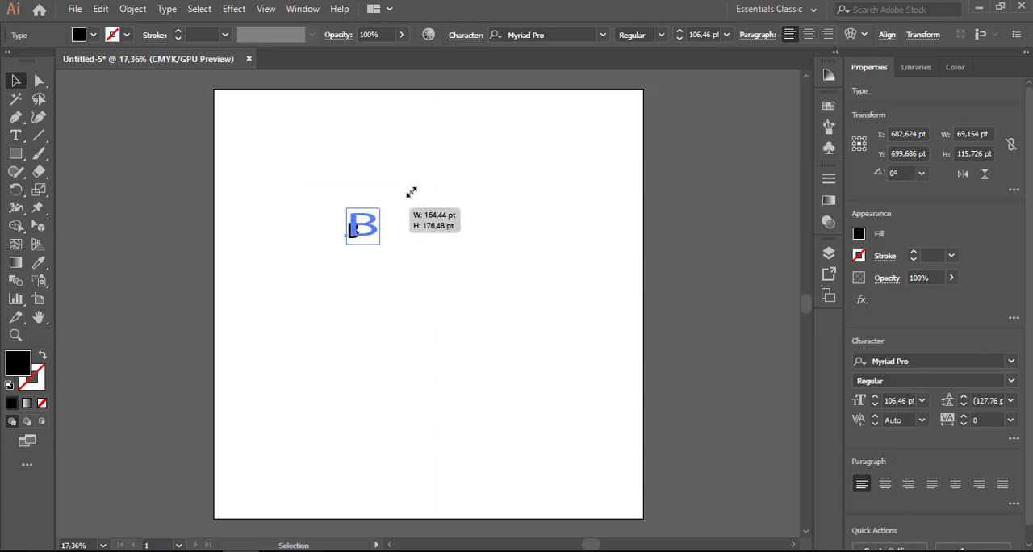
# Step: Enlarge the letter B to about 794 pt, place it above the artboard's centre, and convert it to outlines
pyautogui.moveTo(387, 247); pyautogui.dragTo(386, 351)
pyautogui.moveTo(440, 262); pyautogui.dragTo(422, 264)
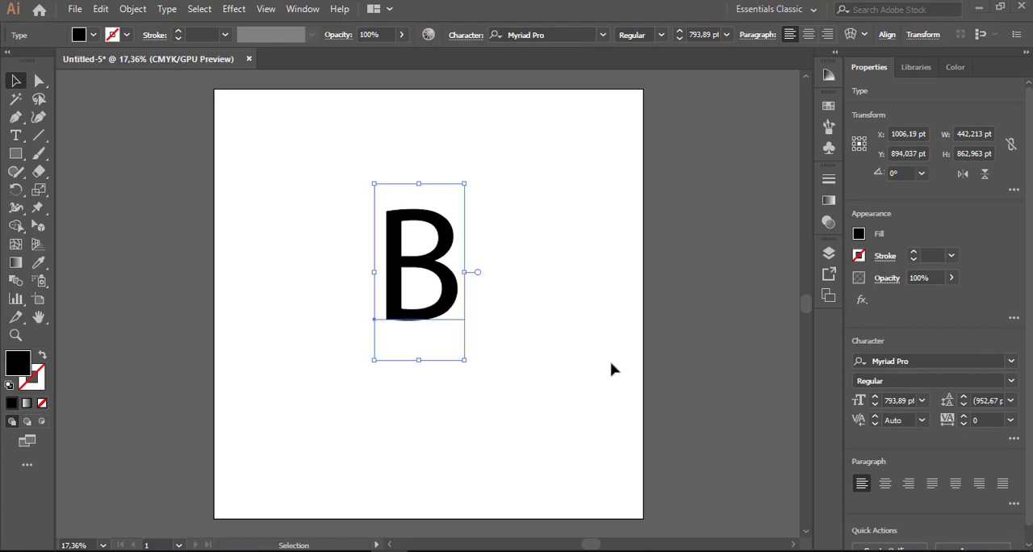
pyautogui.rightClick(436, 275)
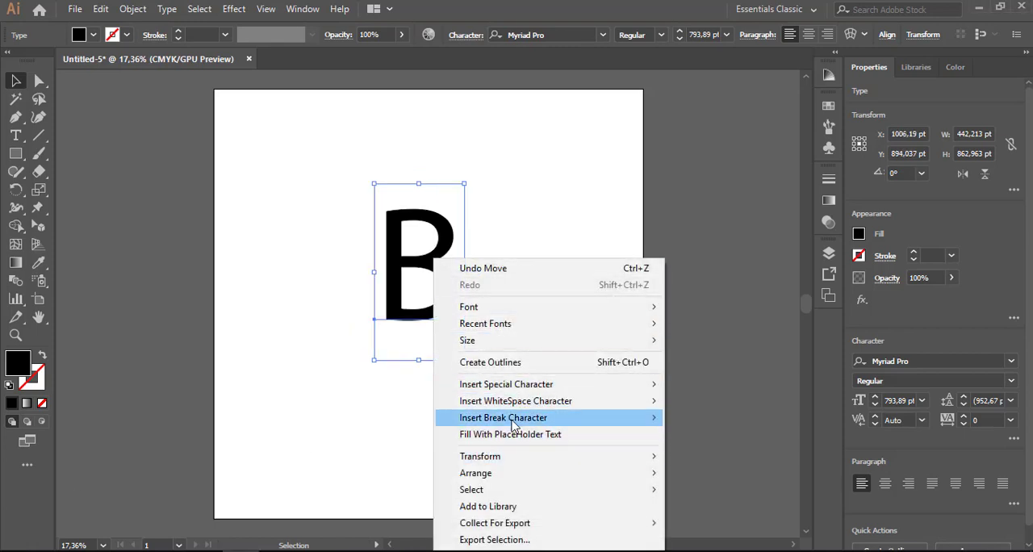
pyautogui.click(457, 364)
pyautogui.click(525, 302)
pyautogui.click(454, 293)
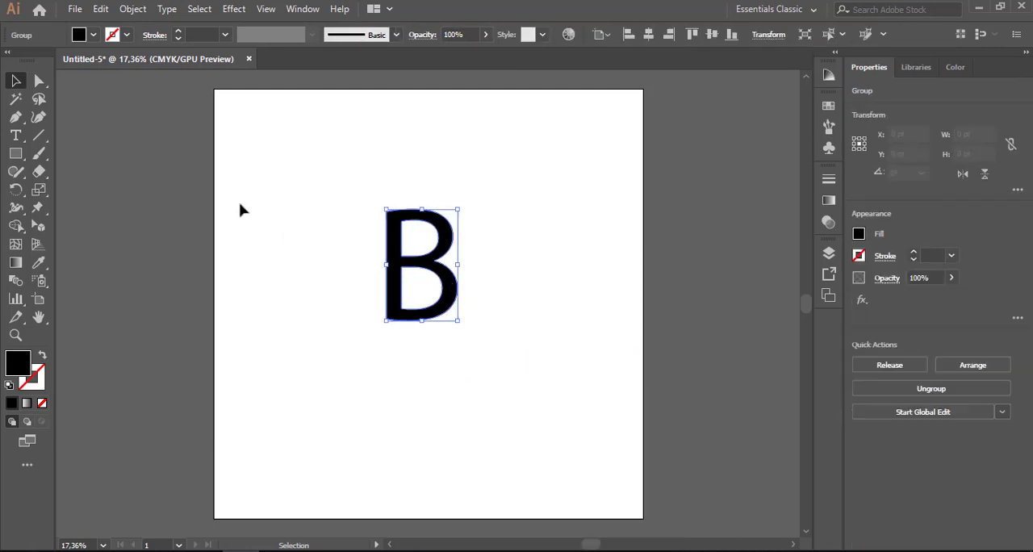
# Step: Pull the outermost anchor point of the B's lower bowl outward with the Curvature tool
pyautogui.click(38, 116)
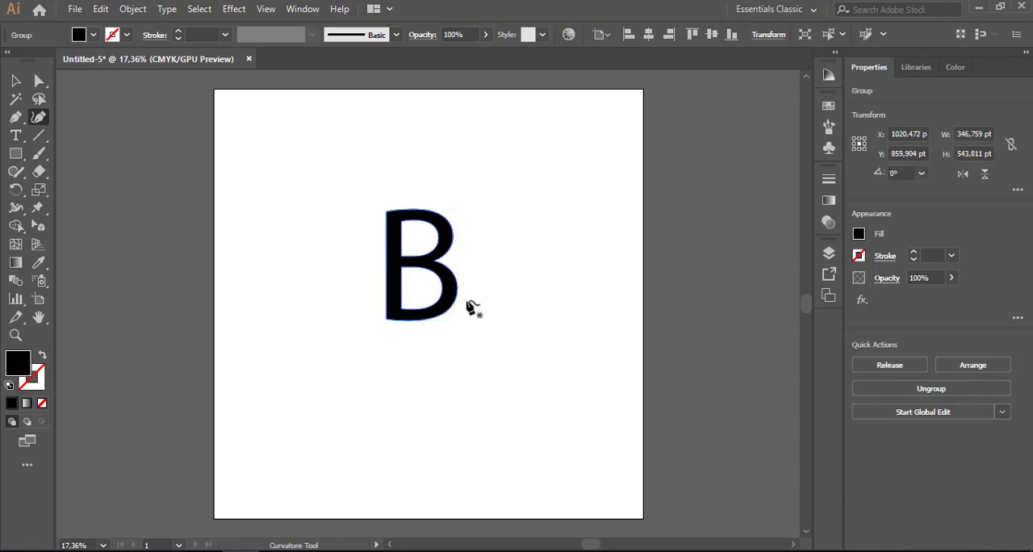
pyautogui.click(459, 289)
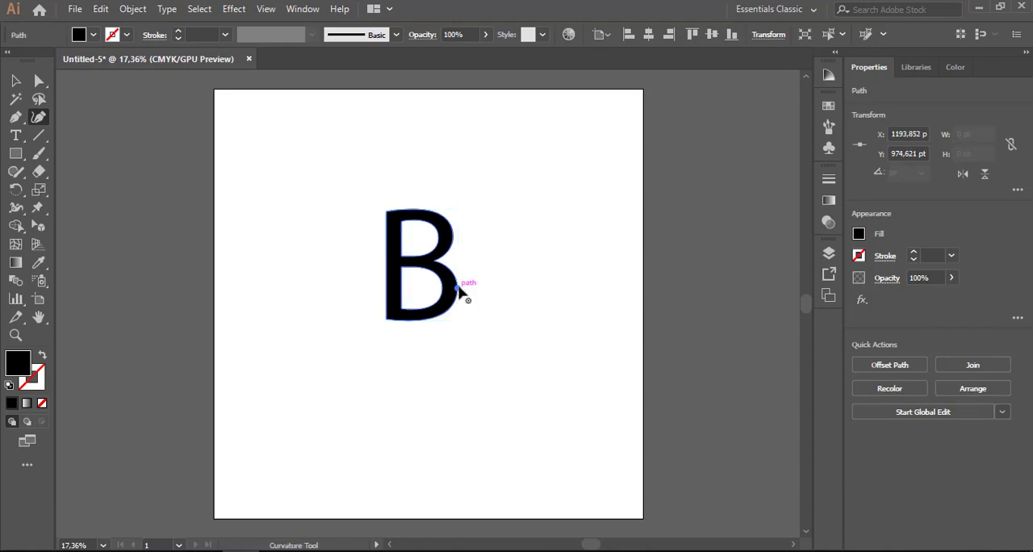
pyautogui.click(477, 289)
pyautogui.click(461, 291)
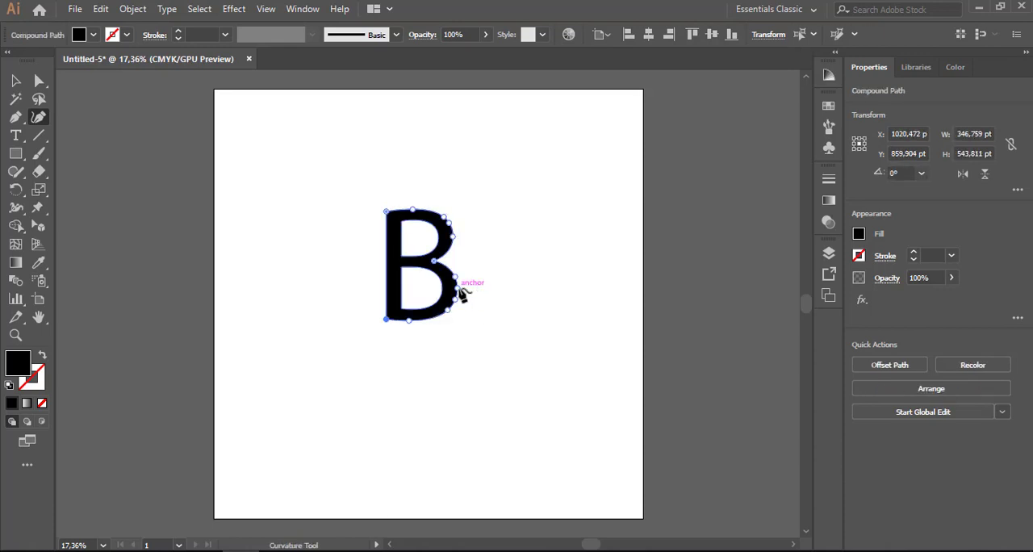
# Step: Delete the anchor points directly above and below the tip of the lower bowl
pyautogui.click(455, 277)
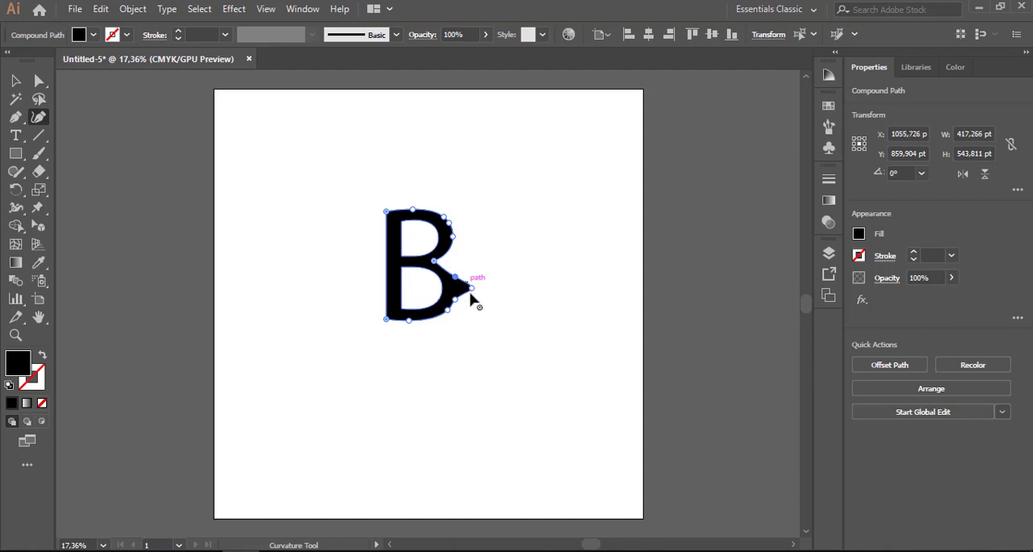
pyautogui.press('Delete')
pyautogui.click(456, 301)
pyautogui.press('Delete')
# Step: Reposition the lower bowl's tip and lower-right anchor points outward to widen the letter outline to about 552 pt
pyautogui.click(449, 310)
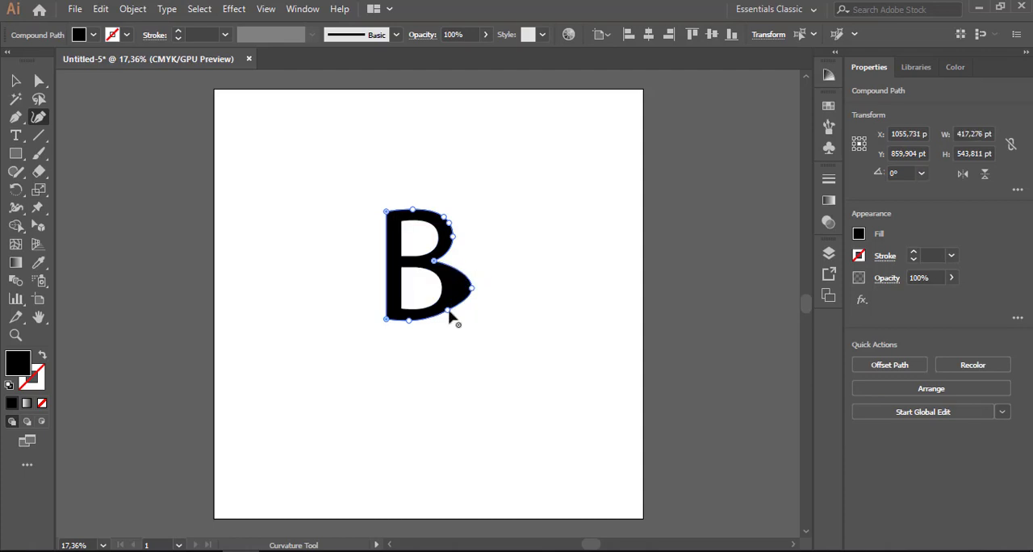
pyautogui.press('Delete')
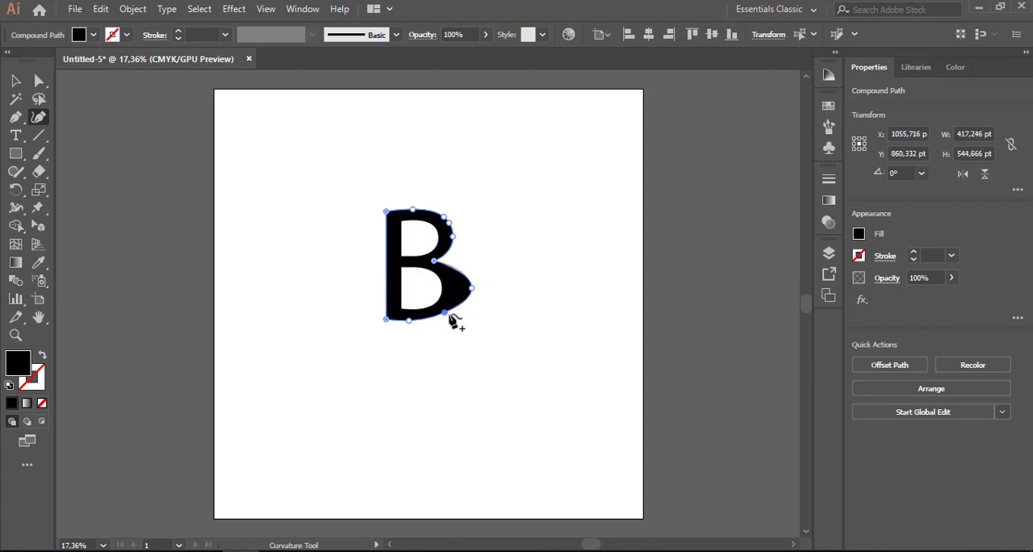
pyautogui.click(452, 318)
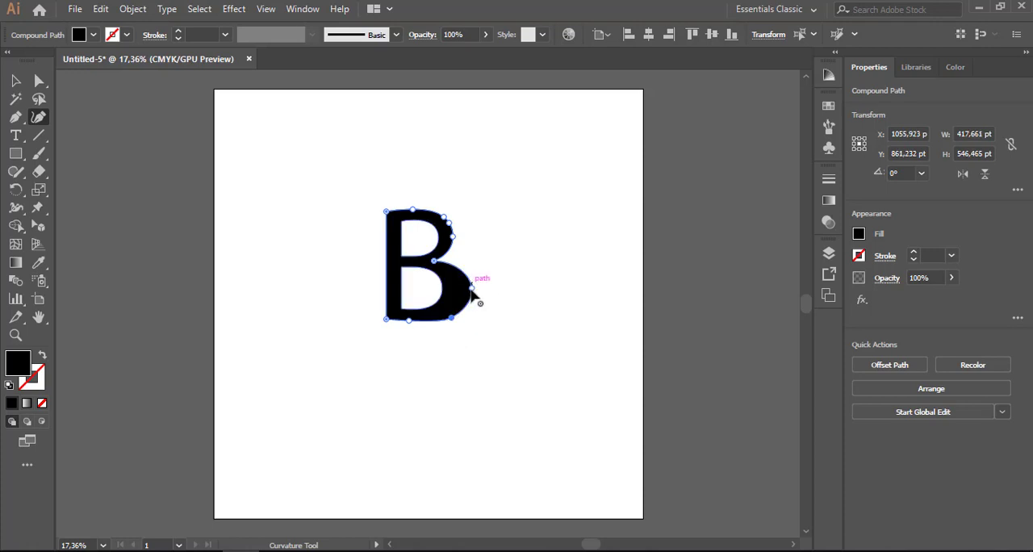
pyautogui.moveTo(474, 295); pyautogui.dragTo(500, 286)
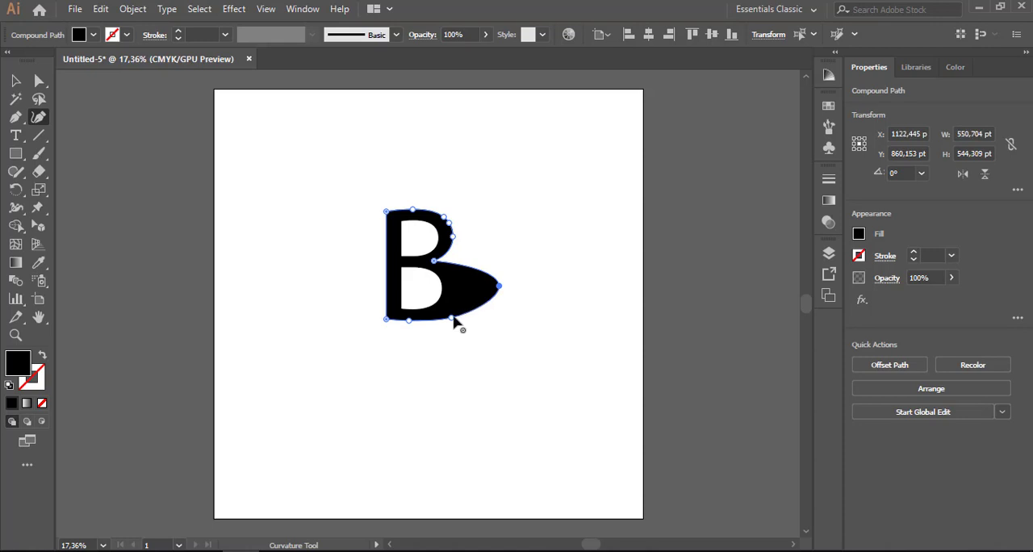
pyautogui.moveTo(456, 322); pyautogui.dragTo(482, 318)
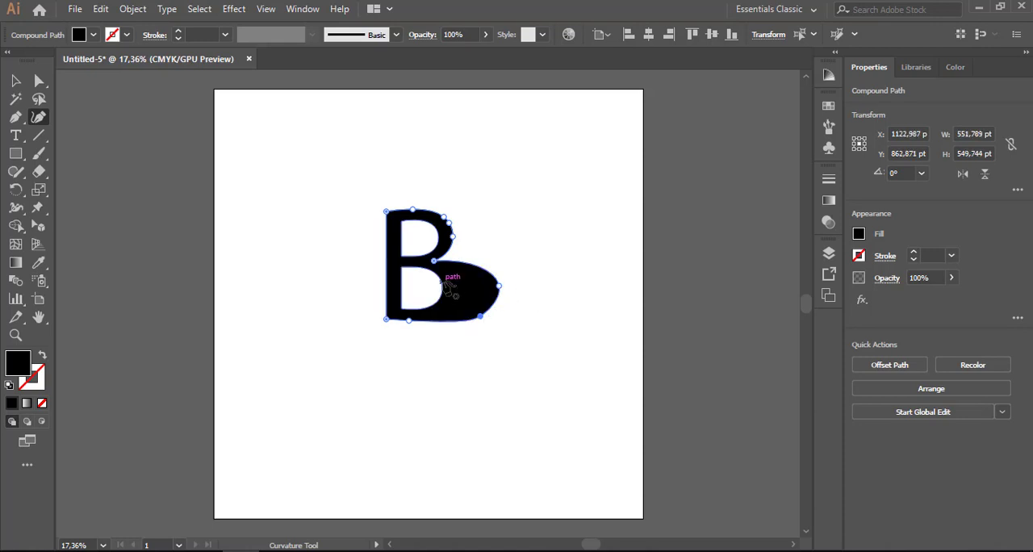
# Step: Delete both inner counters of the B so that only the solid outer silhouette is left
pyautogui.click(442, 283)
pyautogui.press('Delete')
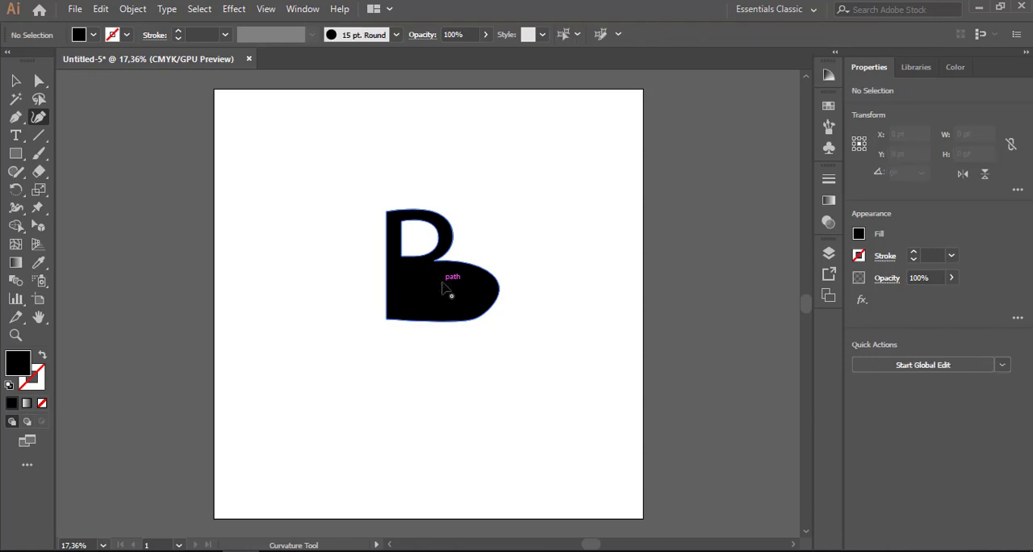
pyautogui.click(436, 235)
pyautogui.press('Delete')
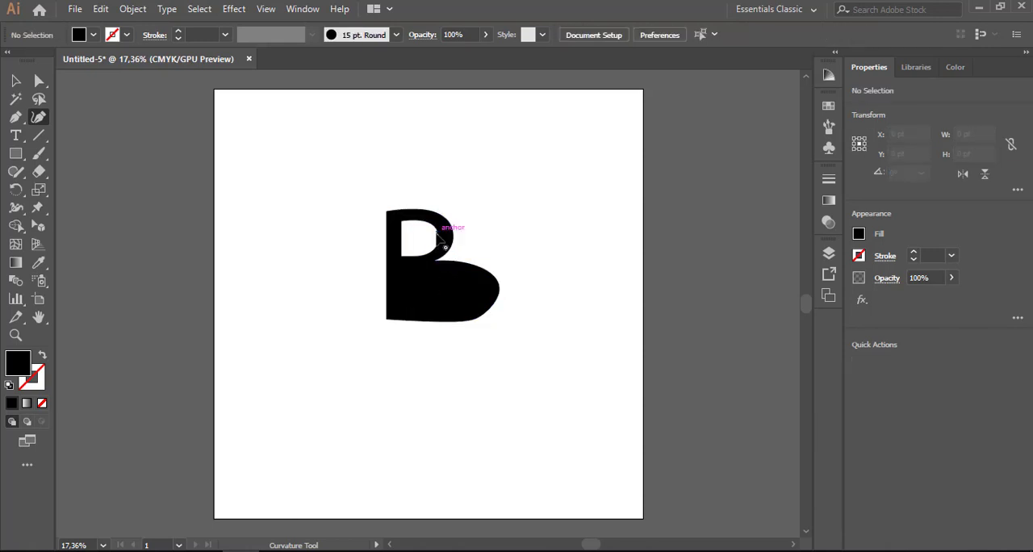
pyautogui.hotkey('ctrl', 'z')
pyautogui.press('Delete')
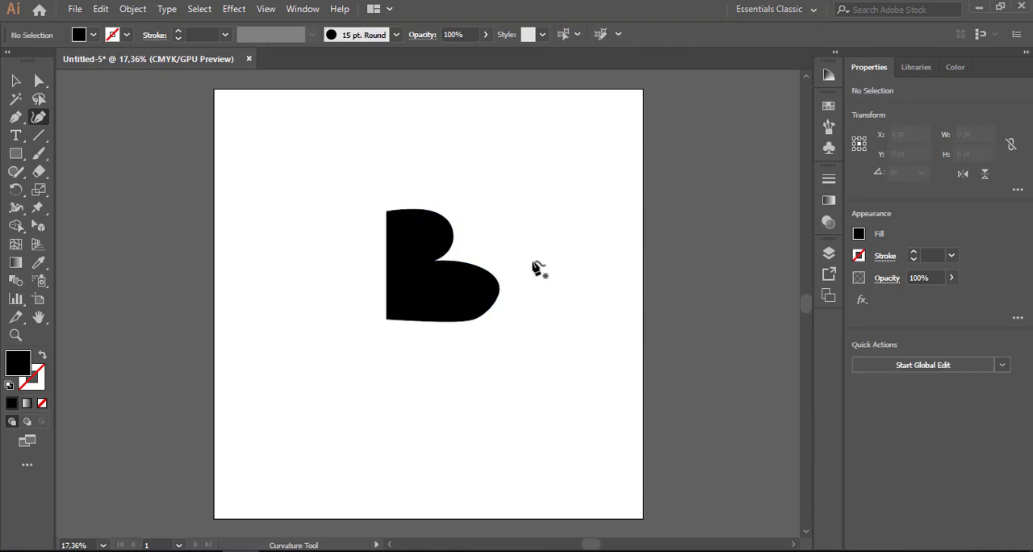
# Step: Move the lower bowl's tip anchor inward and slightly up, narrowing the shape to about 507 pt
pyautogui.click(499, 290)
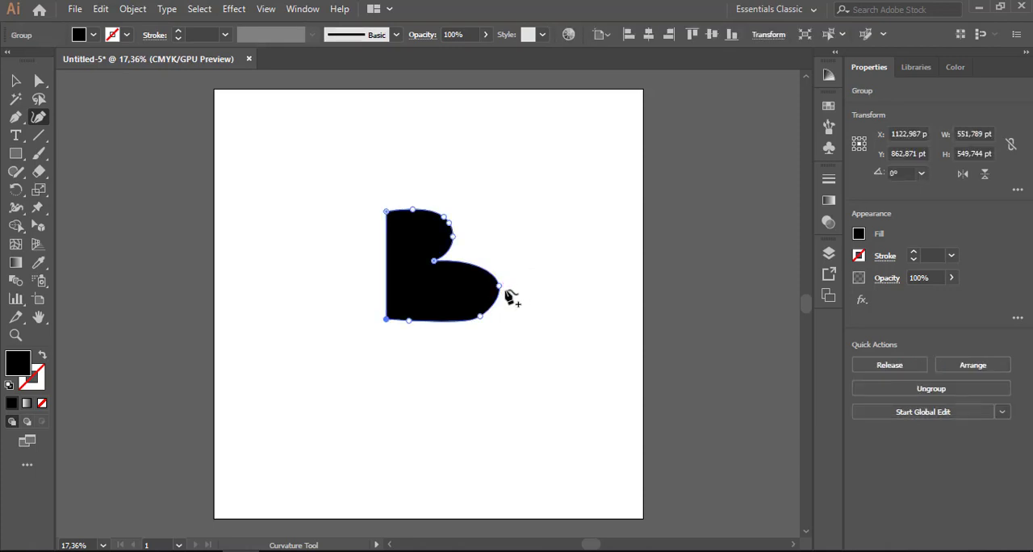
pyautogui.moveTo(500, 288); pyautogui.dragTo(487, 278)
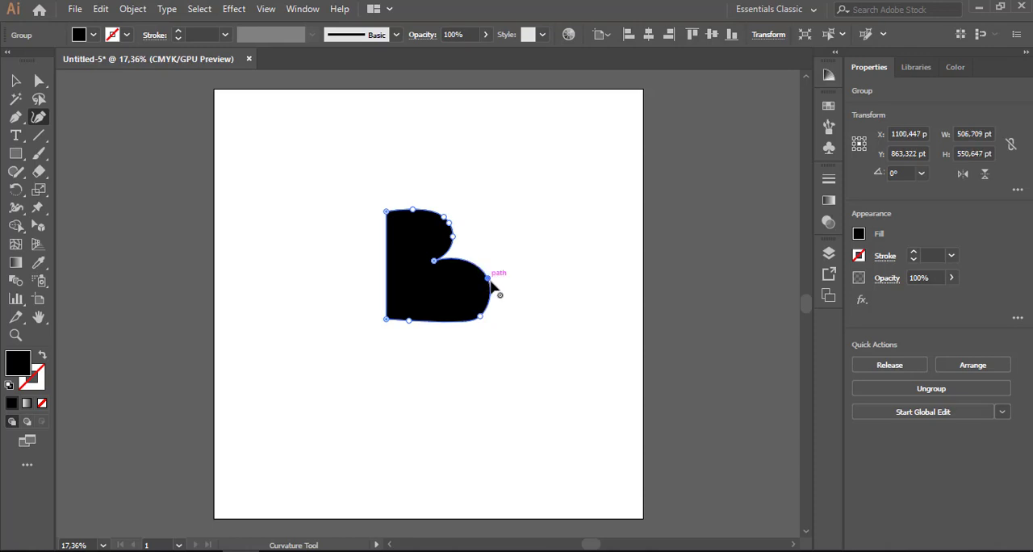
# Step: Try to remove the anchor point at the lower-right end of the lower bowl
pyautogui.click(481, 319)
pyautogui.press('Delete')
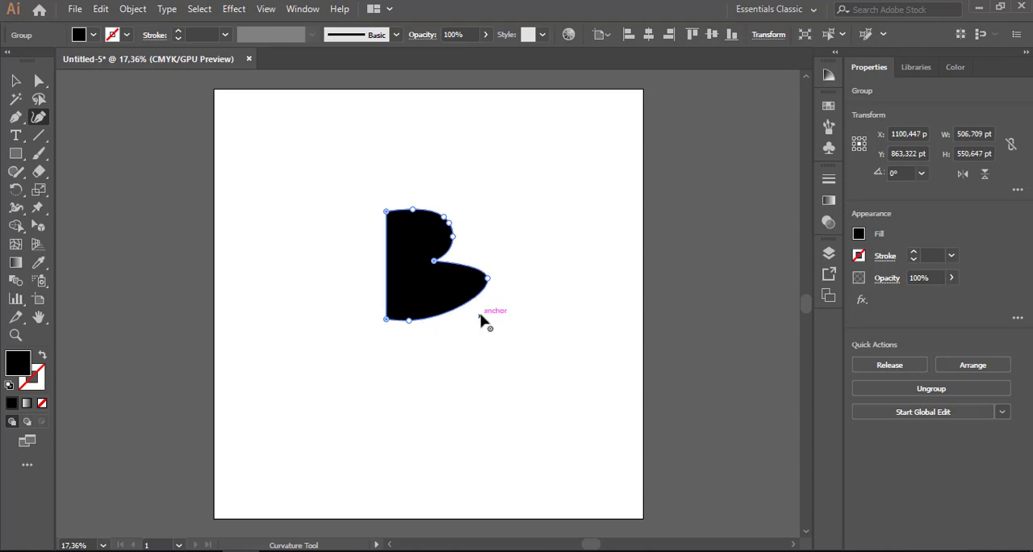
pyautogui.hotkey('ctrl', 'z')
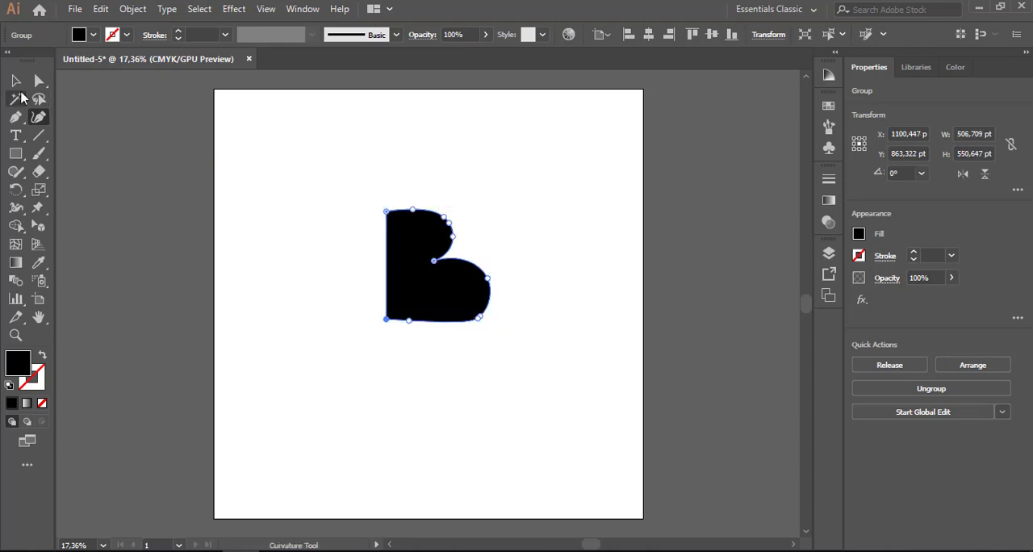
# Step: Add an anchor point on the straight left edge just below the top corner and delete the top-left corner point
pyautogui.click(17, 81)
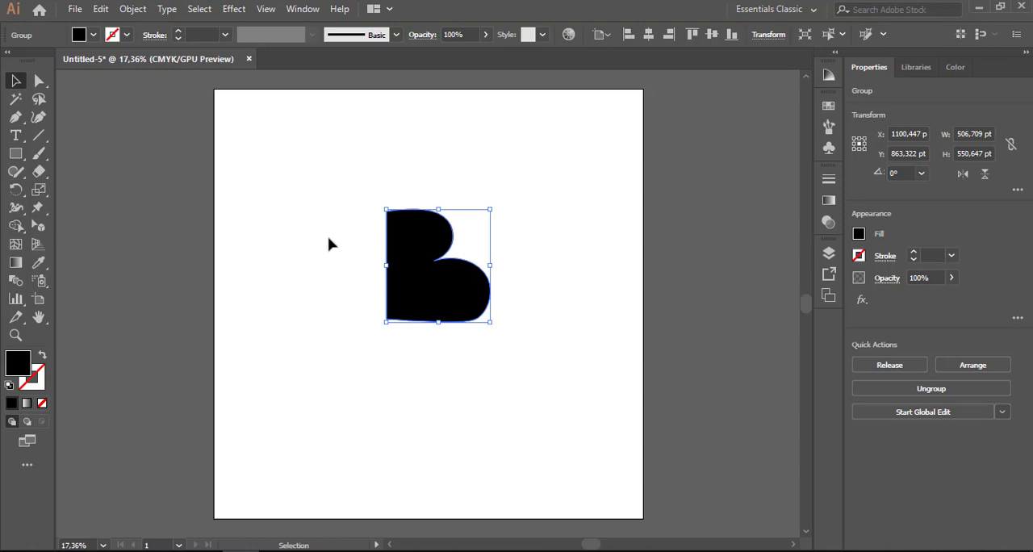
pyautogui.click(38, 117)
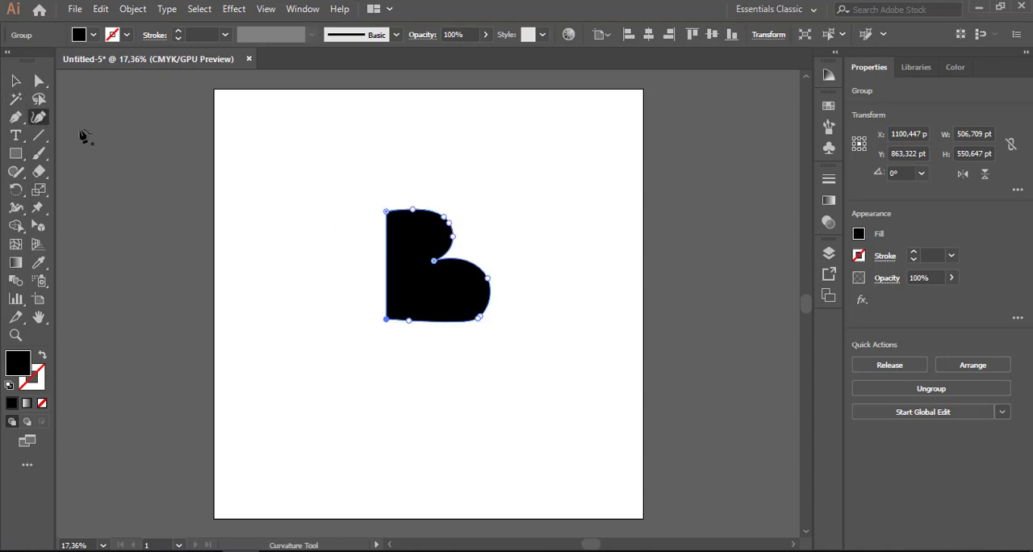
pyautogui.click(386, 229)
pyautogui.click(386, 210)
pyautogui.press('Delete')
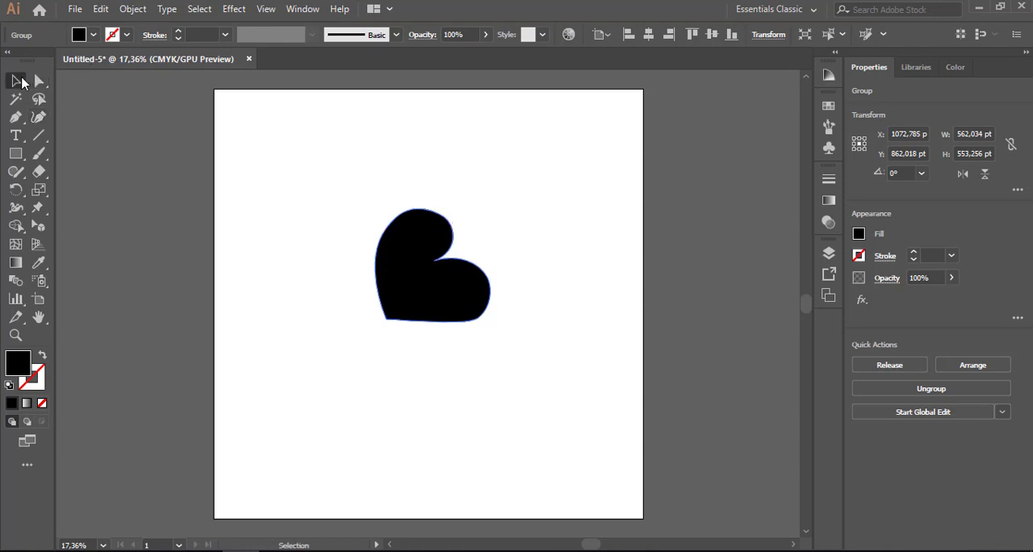
# Step: Convert the new anchor point on the upper left edge to a corner with the Direct Selection tool
pyautogui.click(16, 80)
pyautogui.click(38, 80)
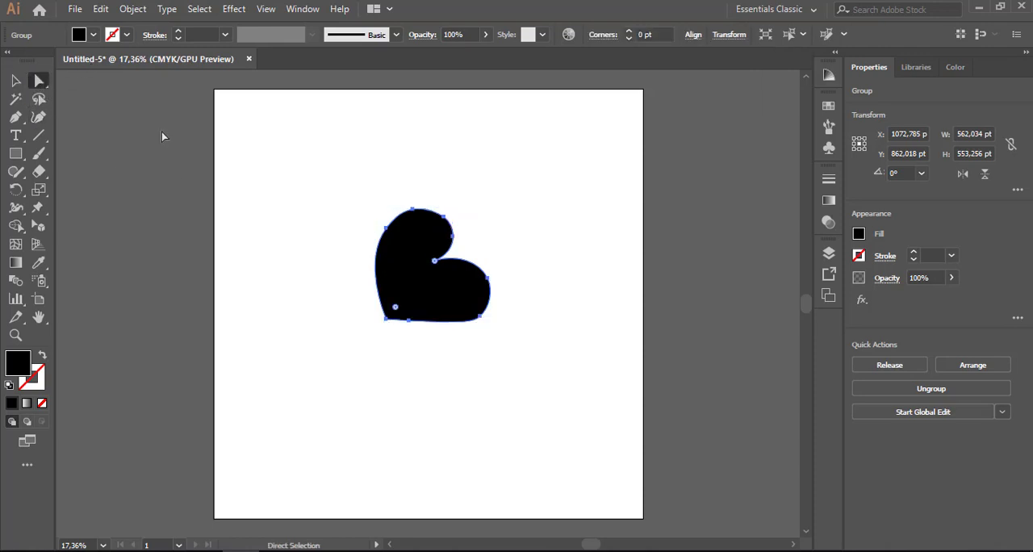
pyautogui.click(387, 229)
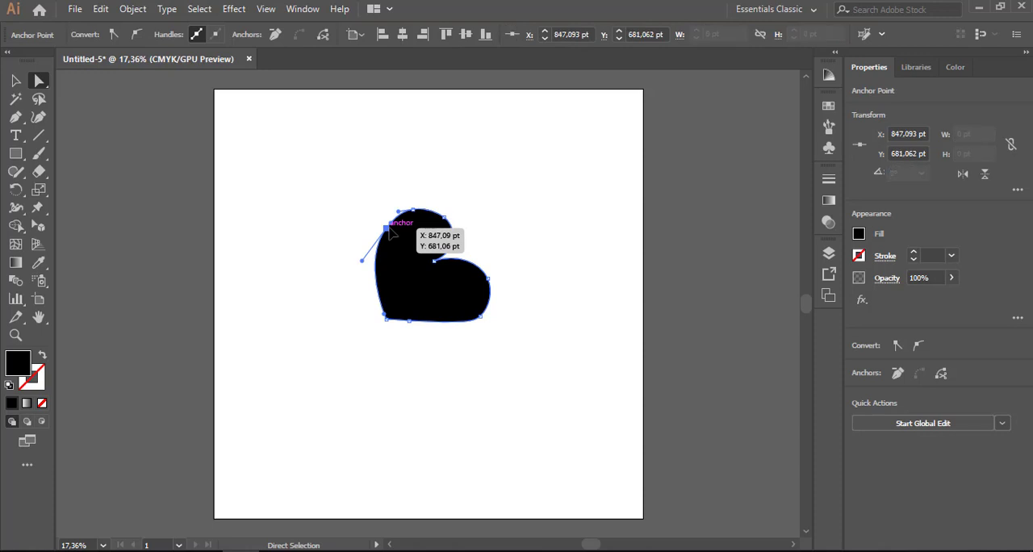
pyautogui.click(113, 34)
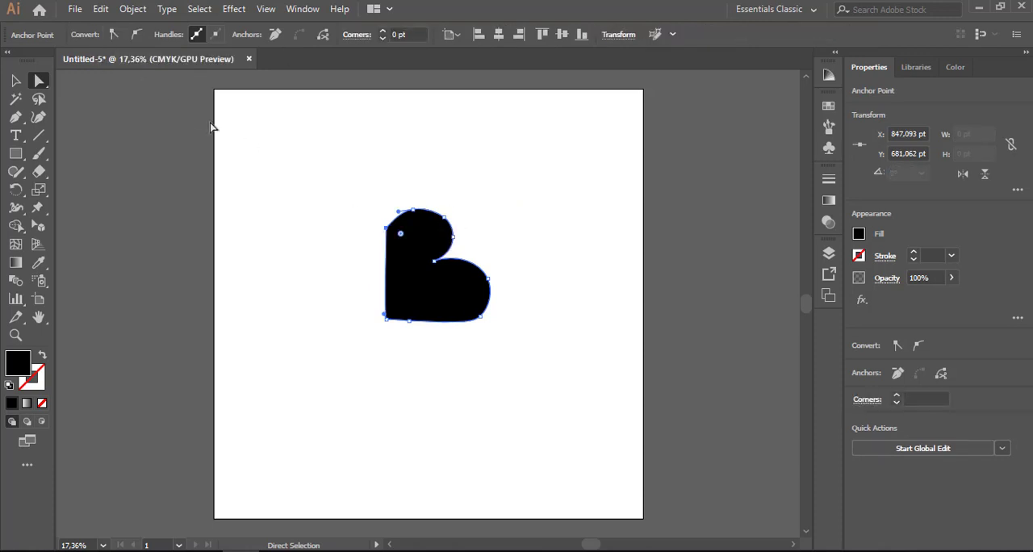
pyautogui.click(479, 166)
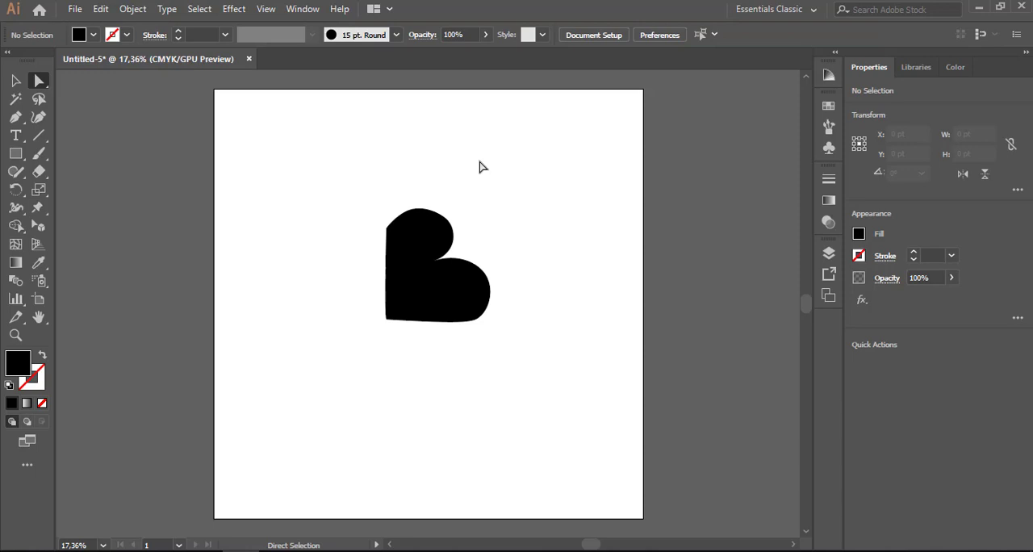
# Step: Delete the intermediate anchor point on the shape's bottom edge to straighten that edge
pyautogui.click(448, 321)
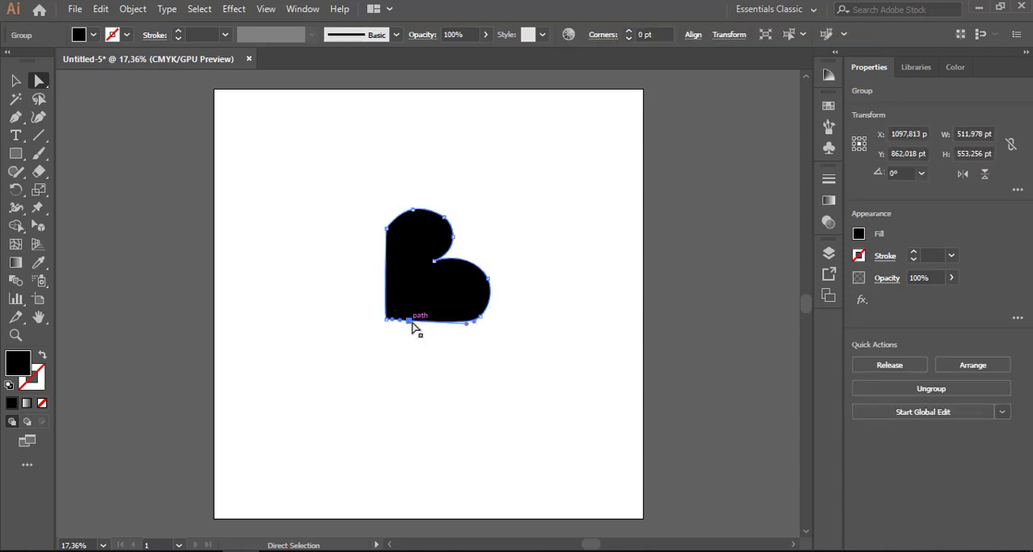
pyautogui.click(409, 319)
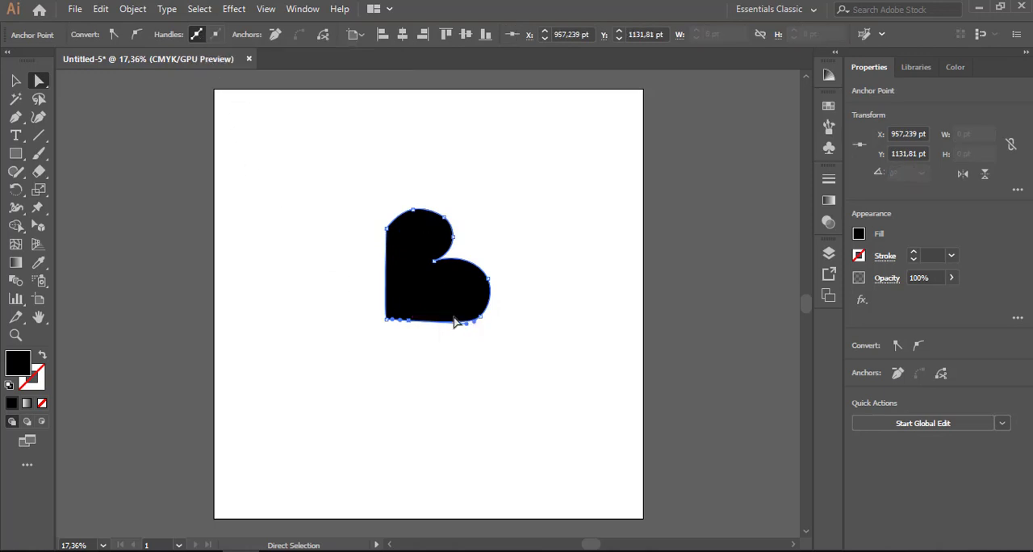
pyautogui.moveTo(475, 319); pyautogui.dragTo(482, 323)
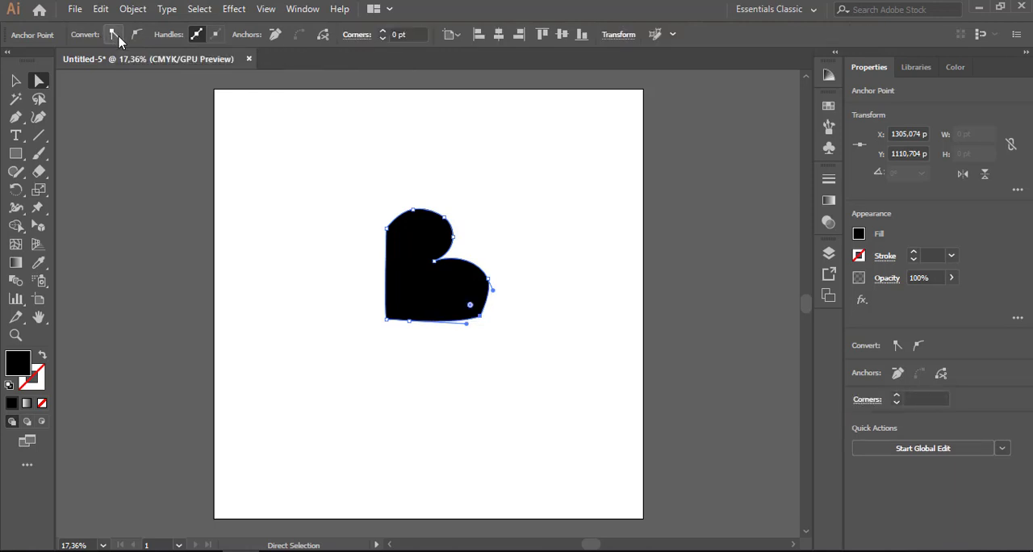
pyautogui.click(410, 321)
pyautogui.click(448, 304)
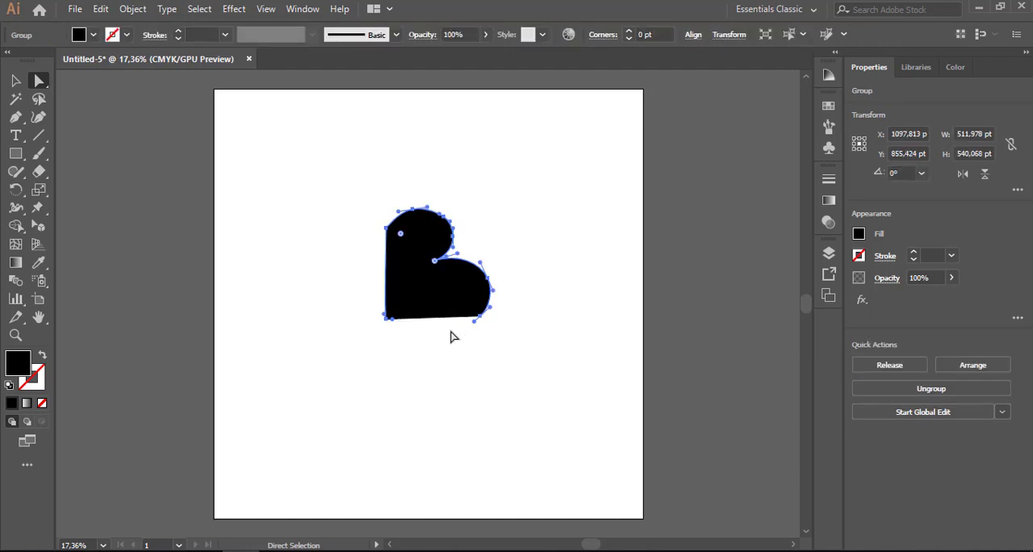
# Step: Shift the shape slightly down and left, and lower its bottom-right anchor point with the Curvature tool to even out the bottom edge
pyautogui.moveTo(478, 322); pyautogui.dragTo(473, 328)
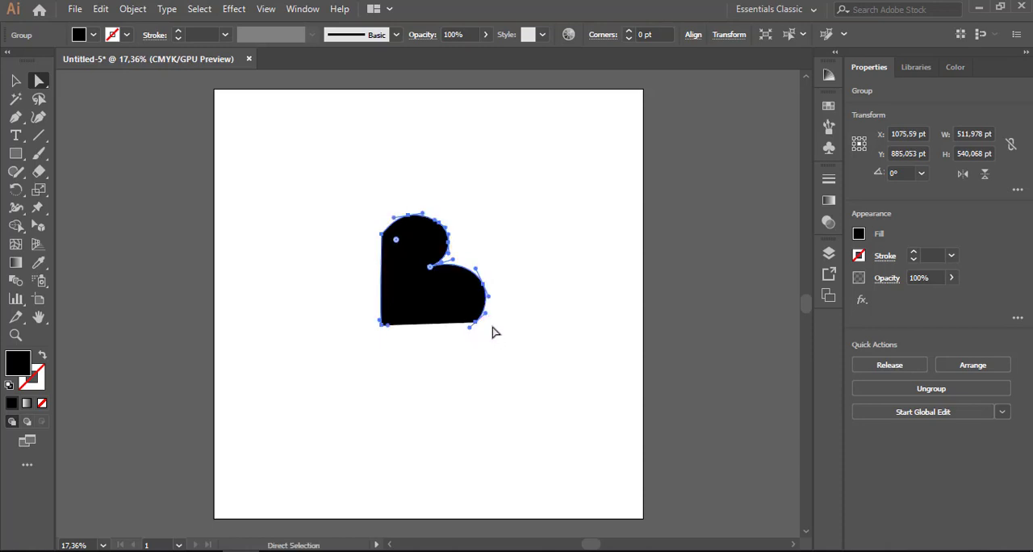
pyautogui.scroll(4, 494, 332)
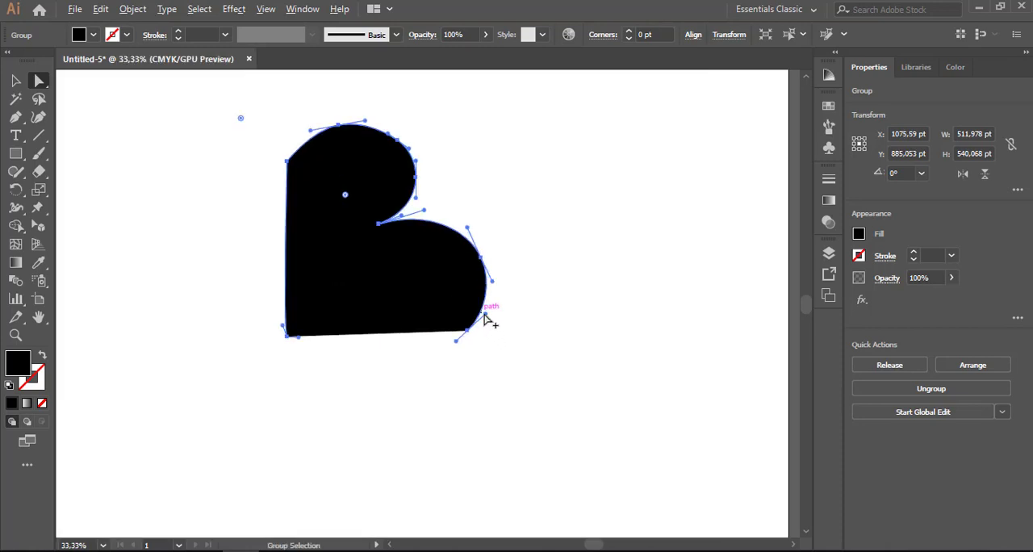
pyautogui.click(38, 117)
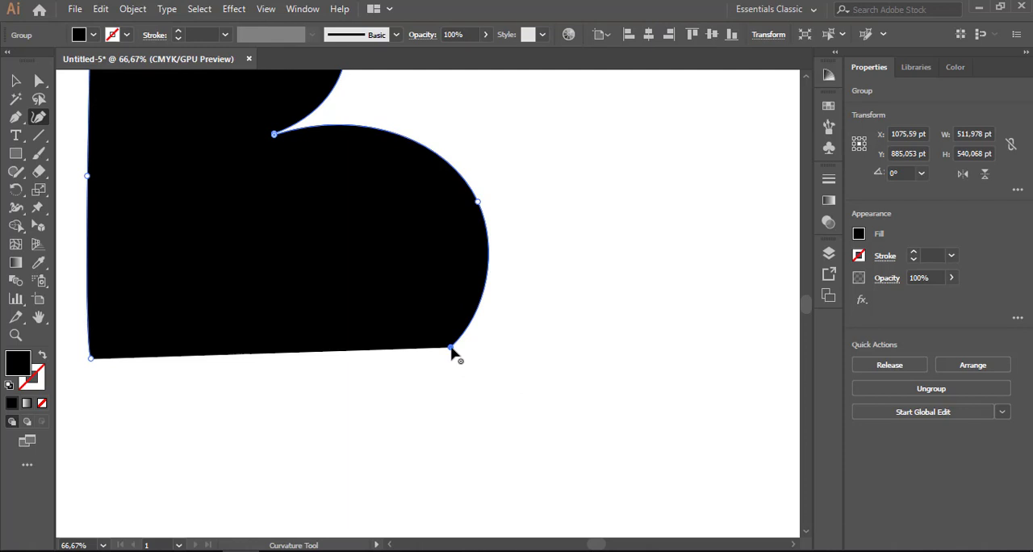
pyautogui.moveTo(450, 348); pyautogui.dragTo(440, 365)
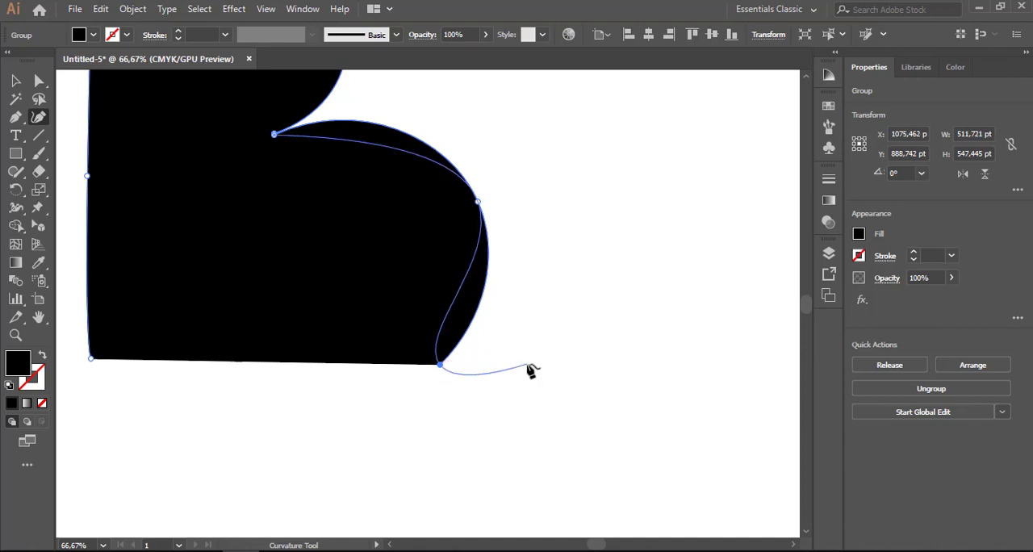
pyautogui.click(16, 80)
pyautogui.scroll(-2, 321, 257)
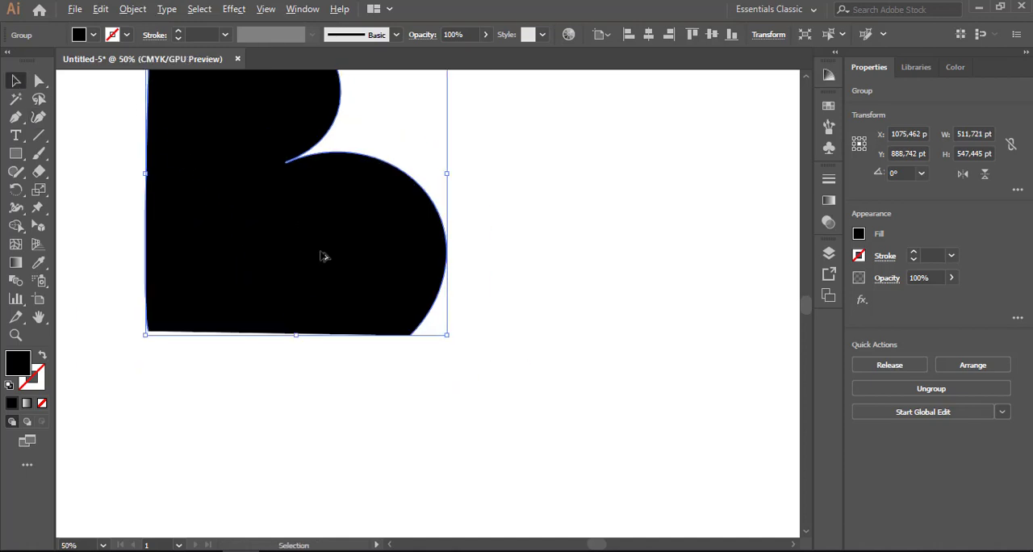
# Step: Fill the black B-shaped silhouette with a light blue swatch and deselect it
pyautogui.click(560, 277)
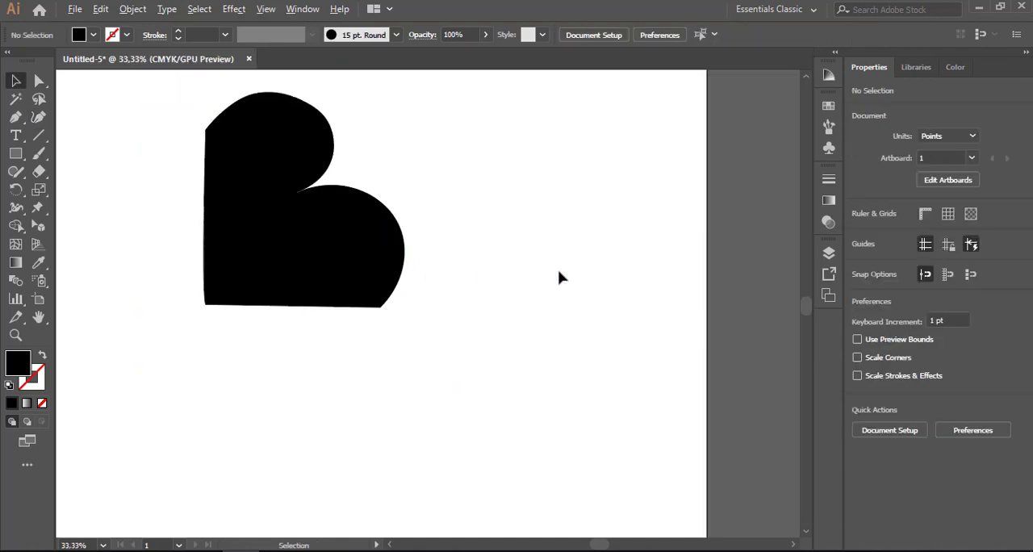
pyautogui.scroll(-1, 559, 277)
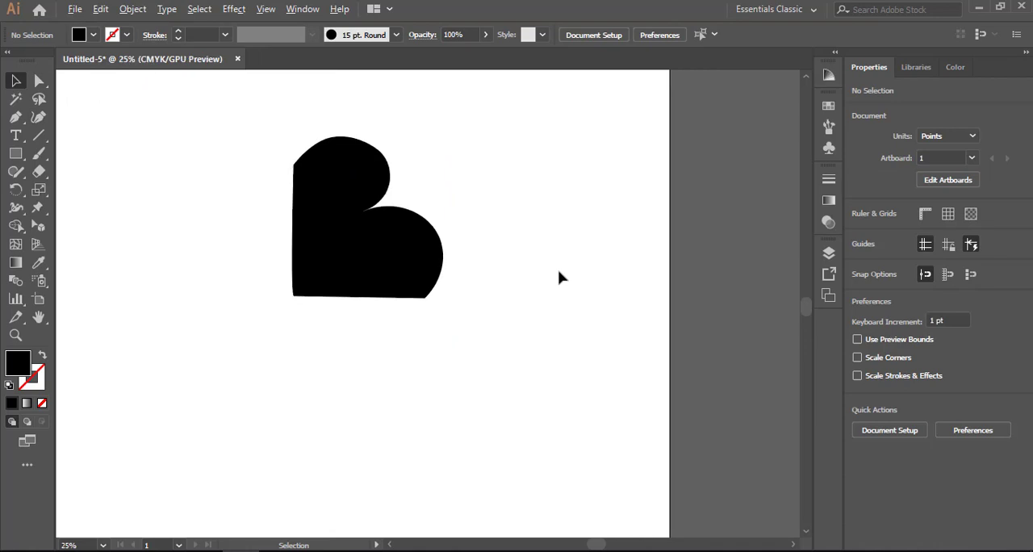
pyautogui.click(331, 253)
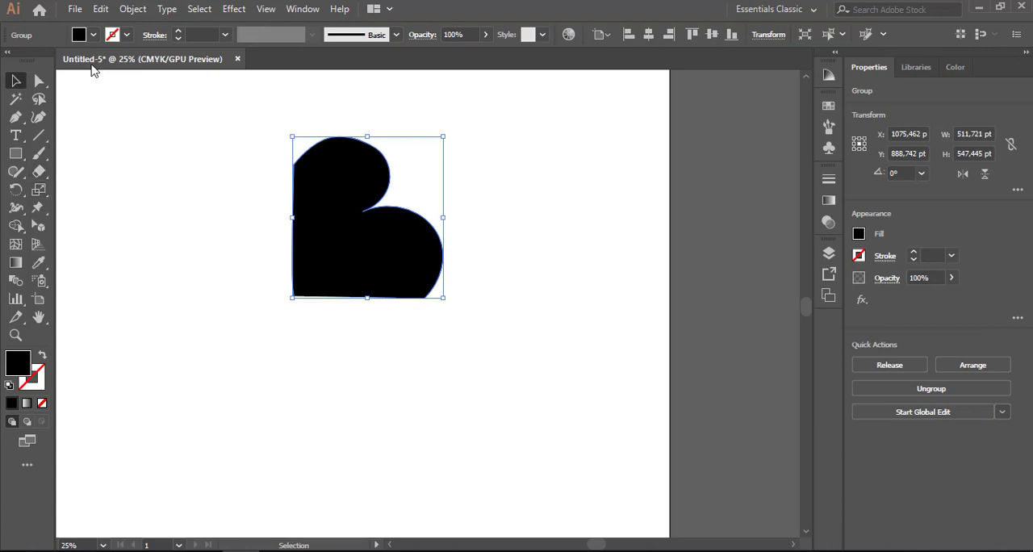
pyautogui.click(94, 34)
pyautogui.click(84, 61)
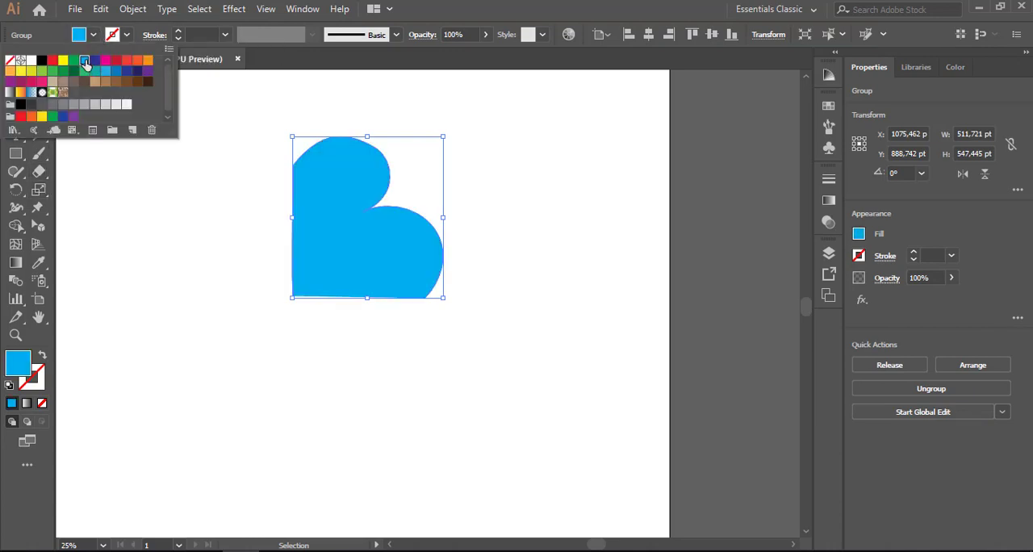
pyautogui.click(116, 73)
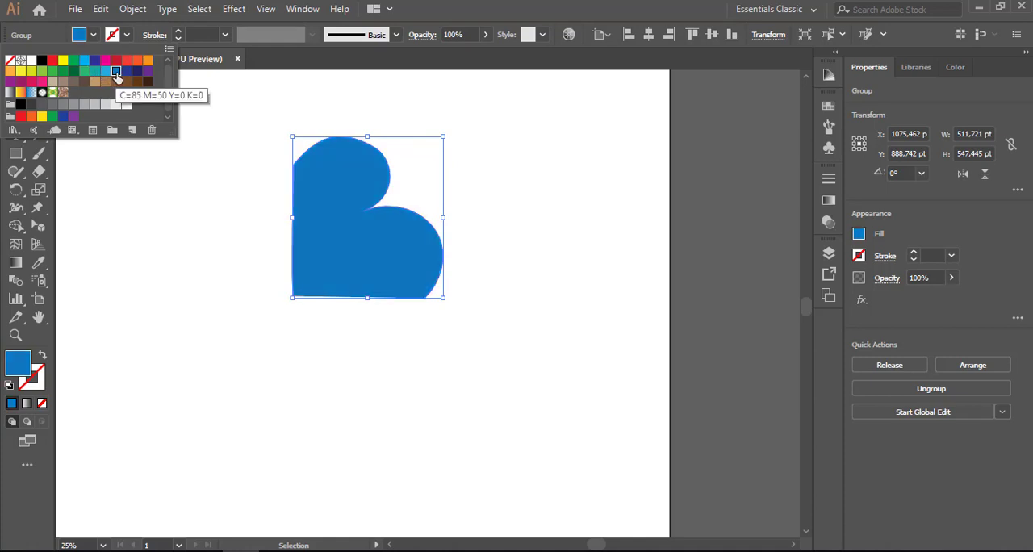
pyautogui.click(105, 72)
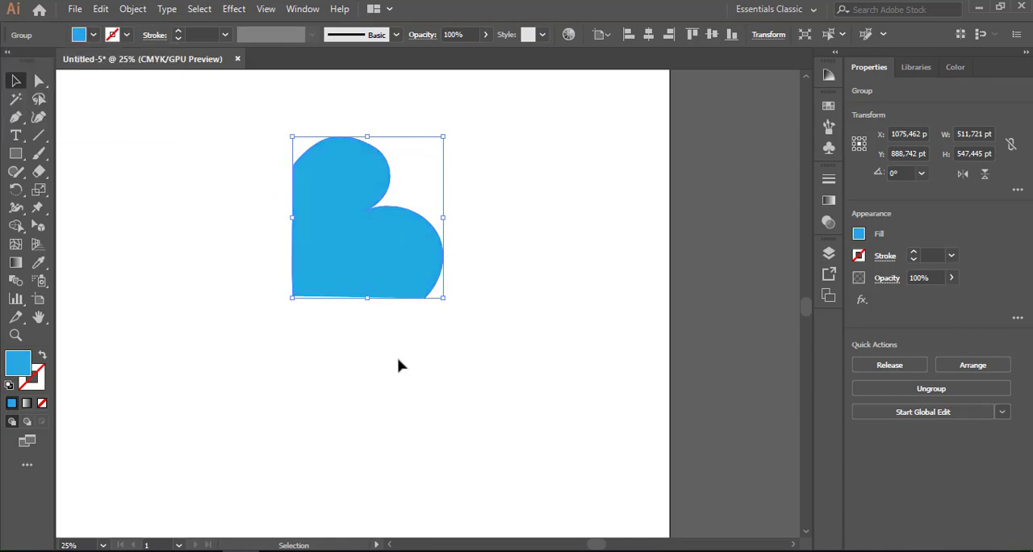
pyautogui.click(618, 417)
pyautogui.scroll(-1, 619, 418)
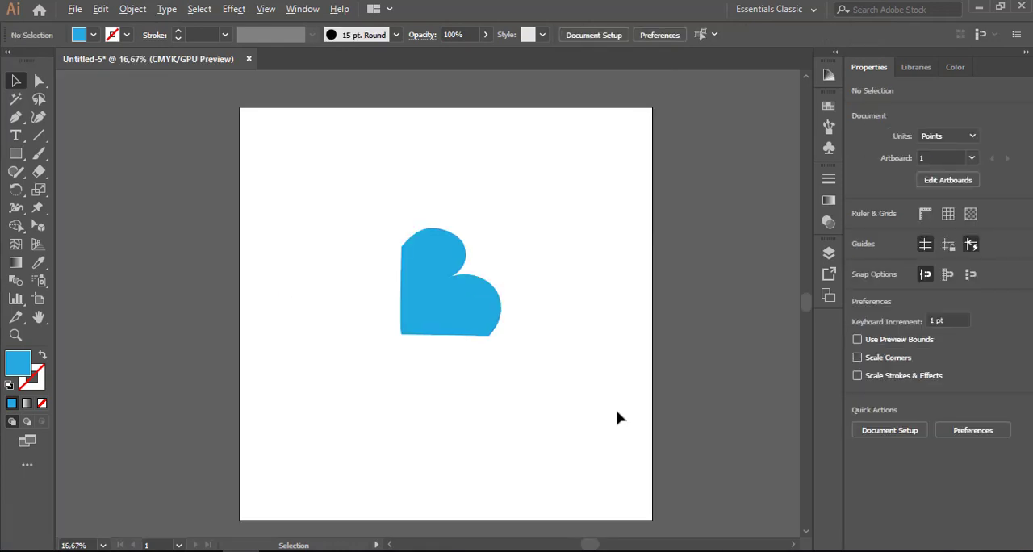
# Step: Add placeholder point text "Lorem ipsum" beside the blue shape's straight side and scale it up to about 65 pt
pyautogui.scroll(1, 468, 375)
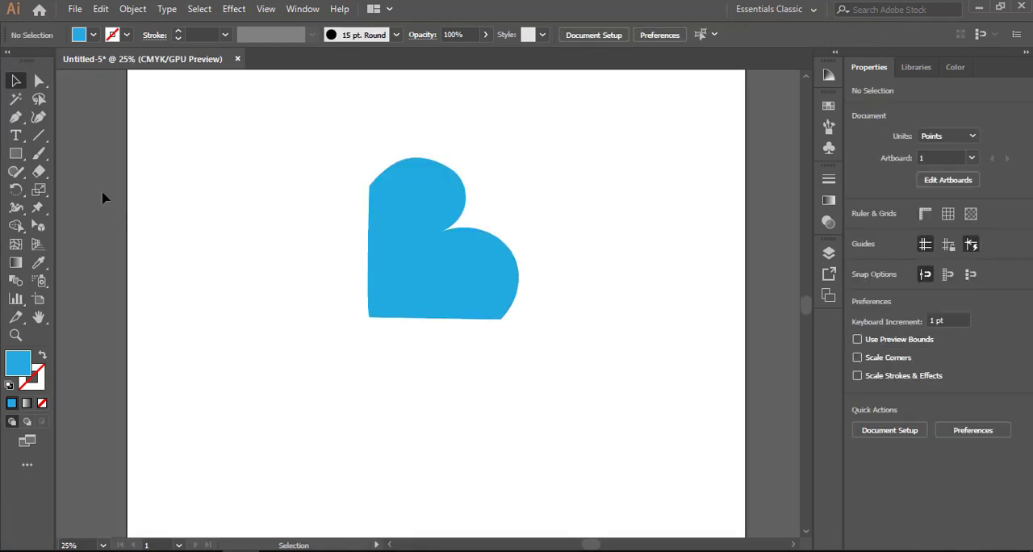
pyautogui.click(15, 136)
pyautogui.click(229, 285)
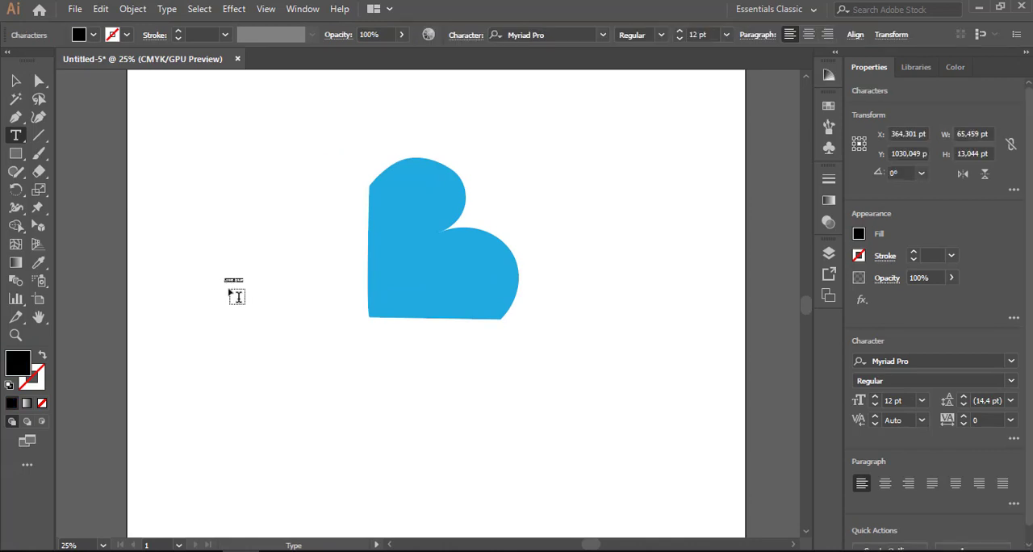
pyautogui.scroll(2, 236, 288)
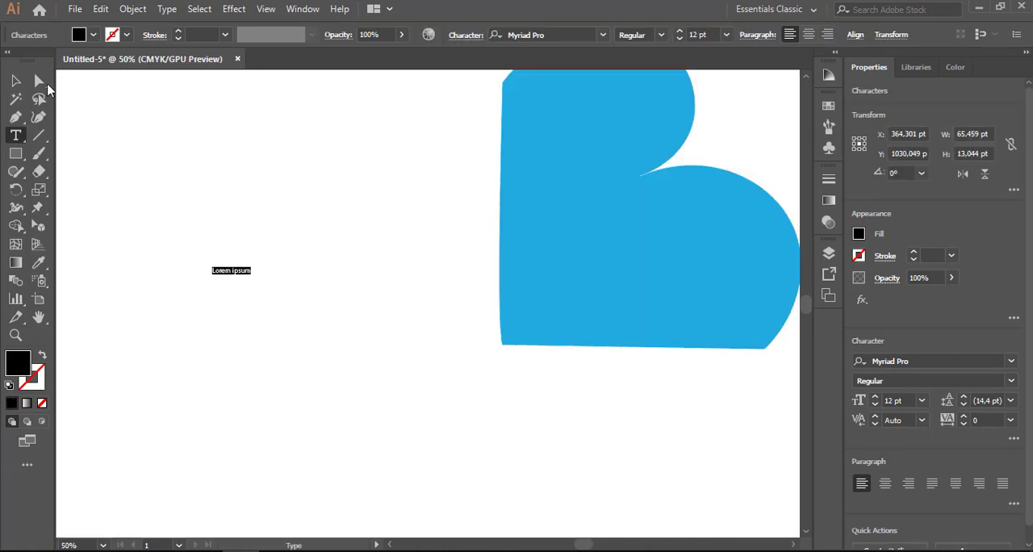
pyautogui.press('Escape')
pyautogui.moveTo(252, 280); pyautogui.dragTo(408, 332)
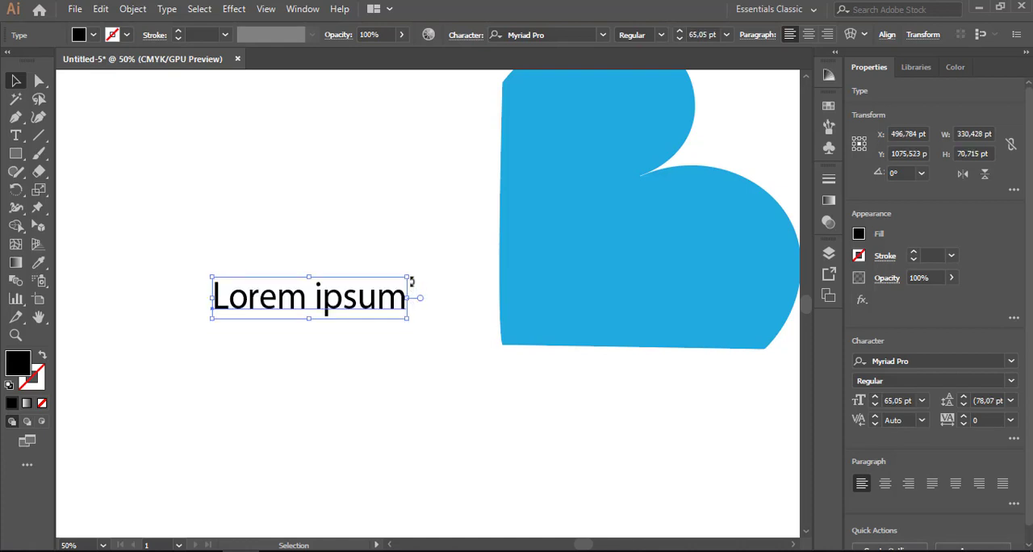
# Step: Place the text vertically inside the B along its straight side, rotated about 90° counterclockwise, and fill it with white
pyautogui.moveTo(415, 273); pyautogui.dragTo(279, 161)
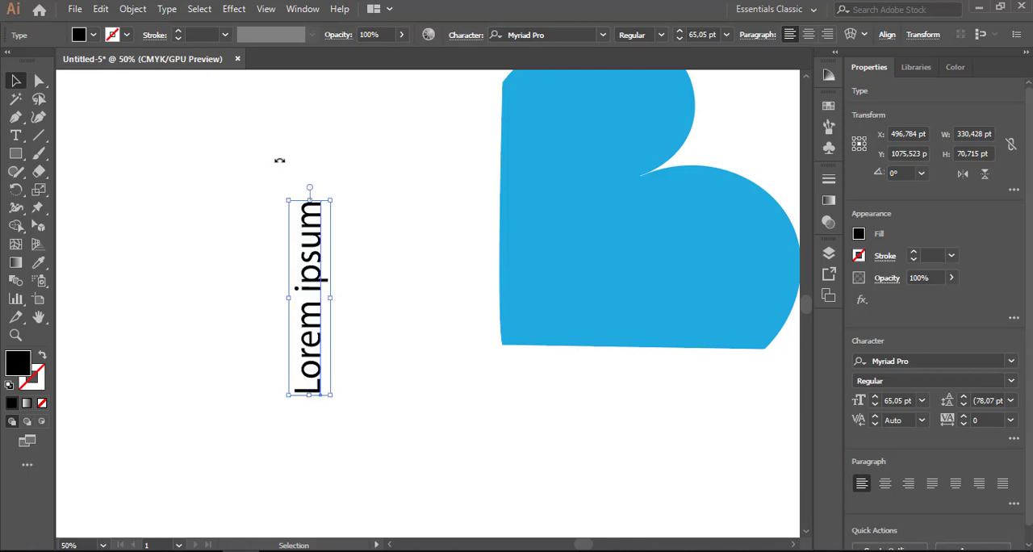
pyautogui.moveTo(323, 296); pyautogui.dragTo(550, 210)
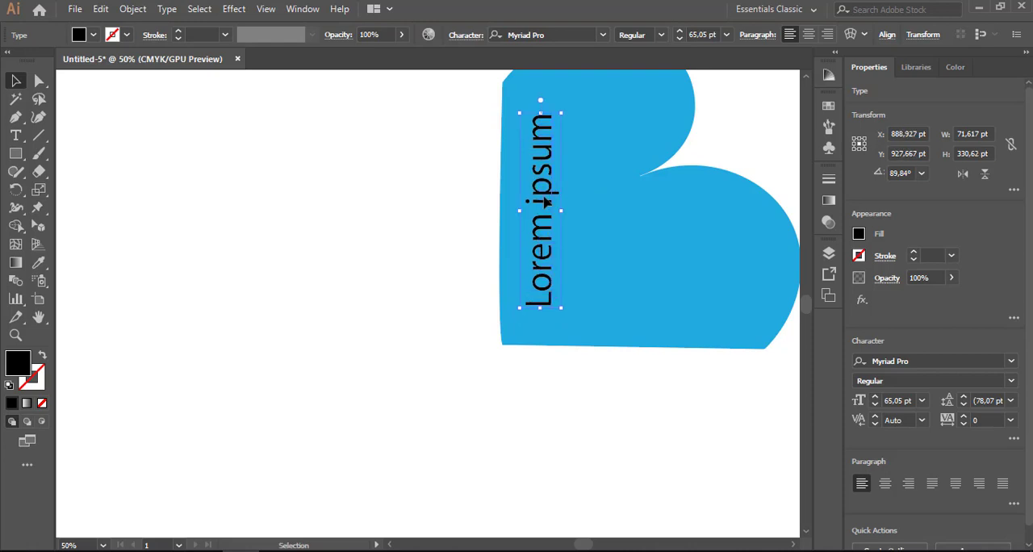
pyautogui.click(93, 35)
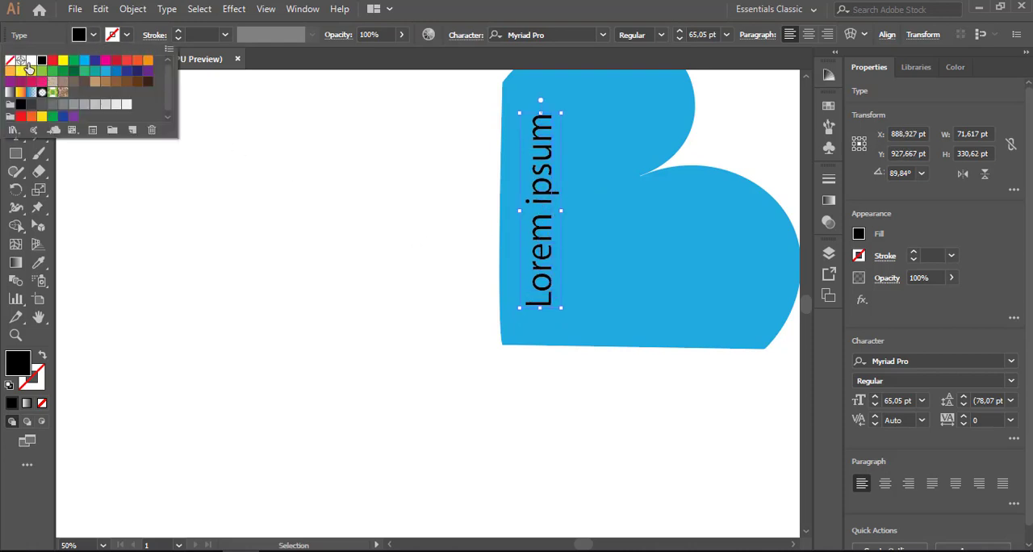
pyautogui.click(30, 61)
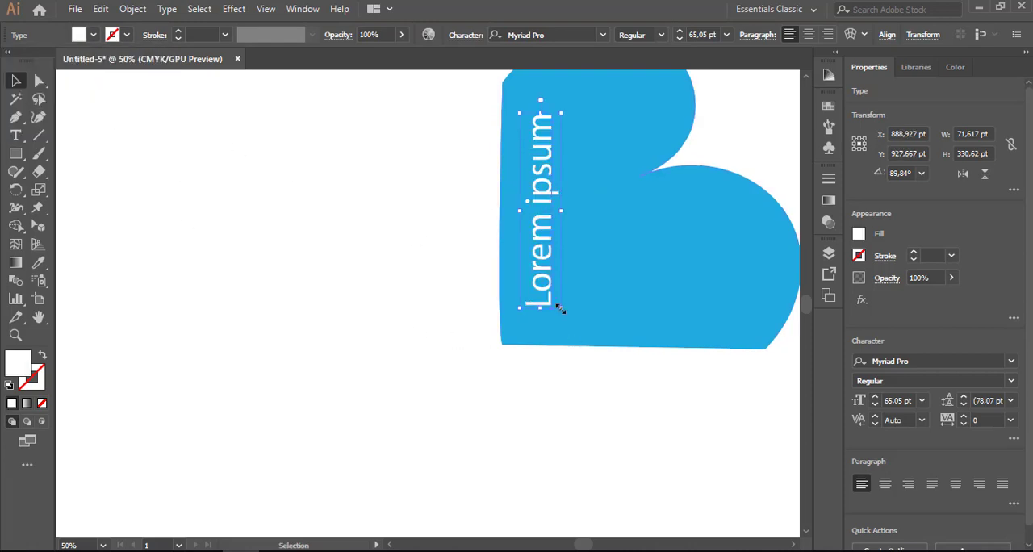
# Step: Stretch the vertical white text to about 150 by 415 pt so it fills the strip along the B's straight side
pyautogui.moveTo(562, 307); pyautogui.dragTo(573, 332)
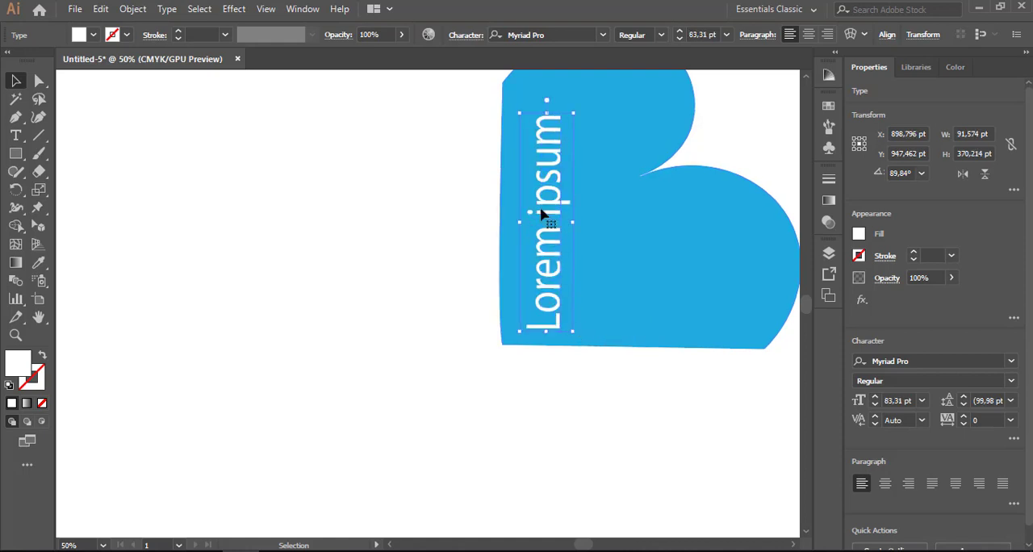
pyautogui.scroll(2, 545, 212)
pyautogui.moveTo(518, 167); pyautogui.dragTo(510, 141)
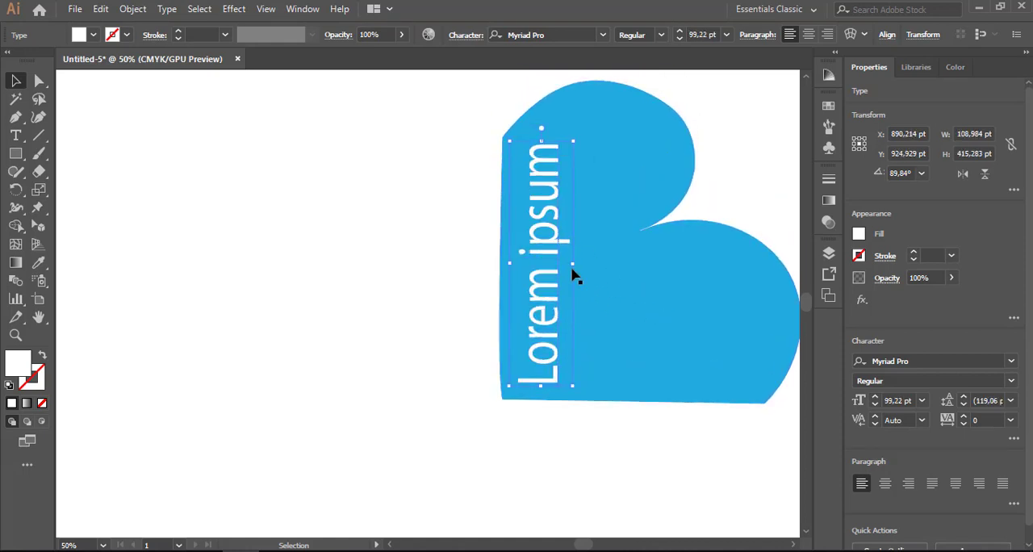
pyautogui.moveTo(574, 263); pyautogui.dragTo(582, 263)
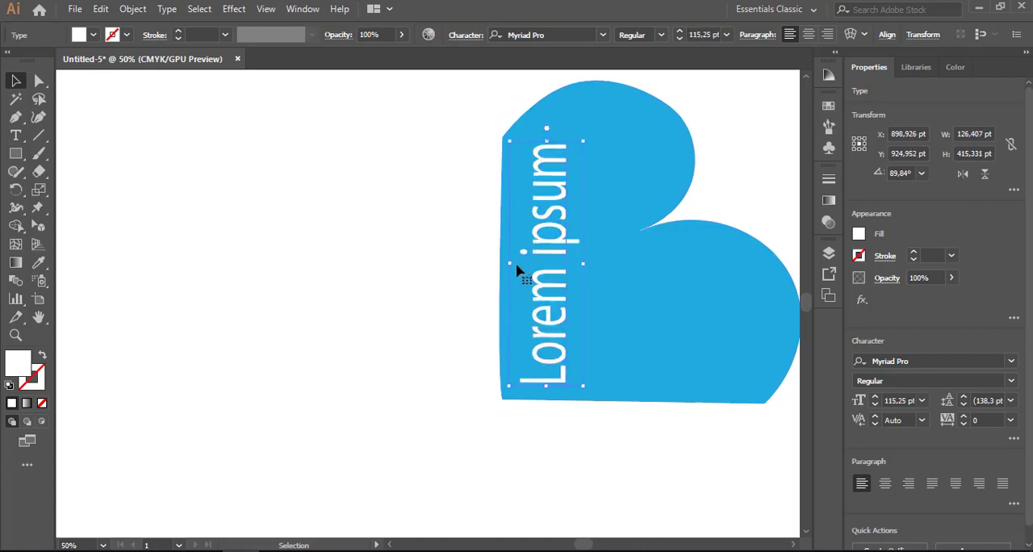
pyautogui.moveTo(512, 264); pyautogui.dragTo(501, 262)
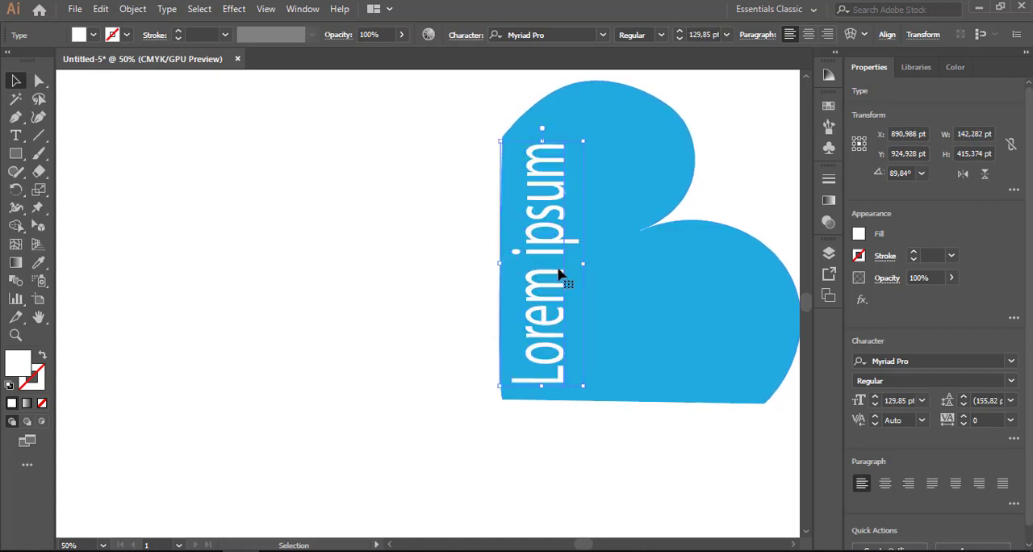
pyautogui.moveTo(584, 267); pyautogui.dragTo(595, 272)
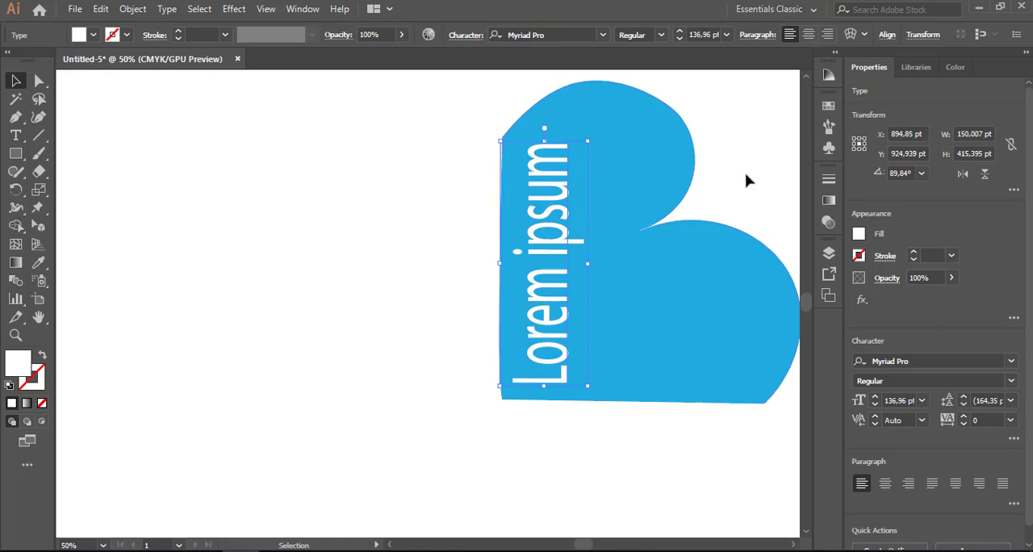
pyautogui.click(607, 275)
pyautogui.scroll(-2, 607, 278)
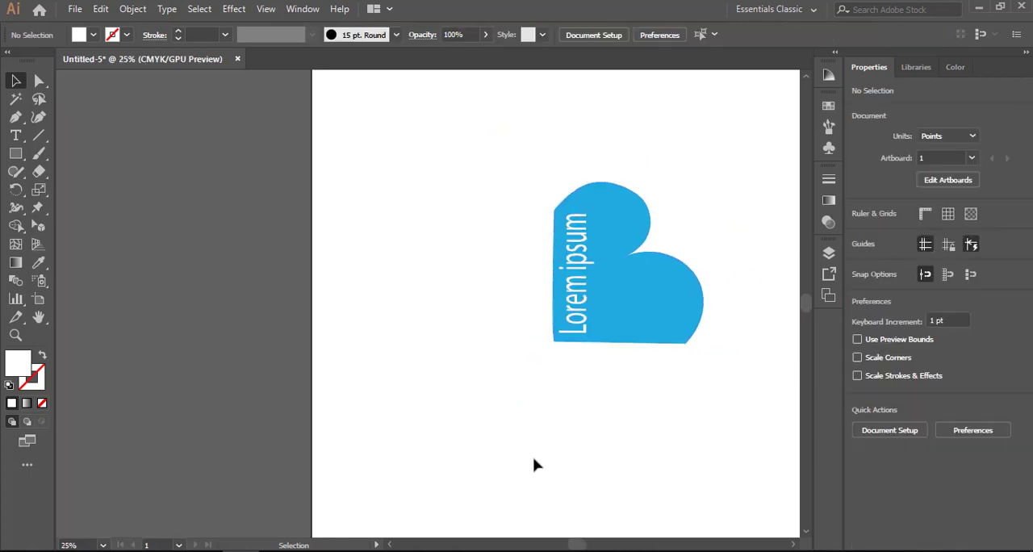
pyautogui.hscroll(1, 518, 448)
pyautogui.hscroll(2, 521, 453)
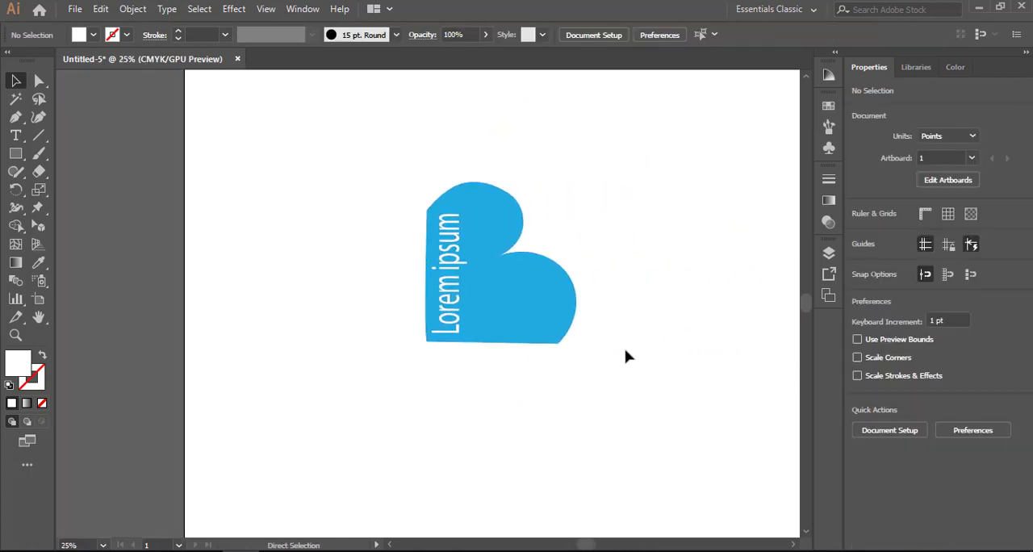
pyautogui.hscroll(1, 627, 355)
pyautogui.hscroll(1, 627, 356)
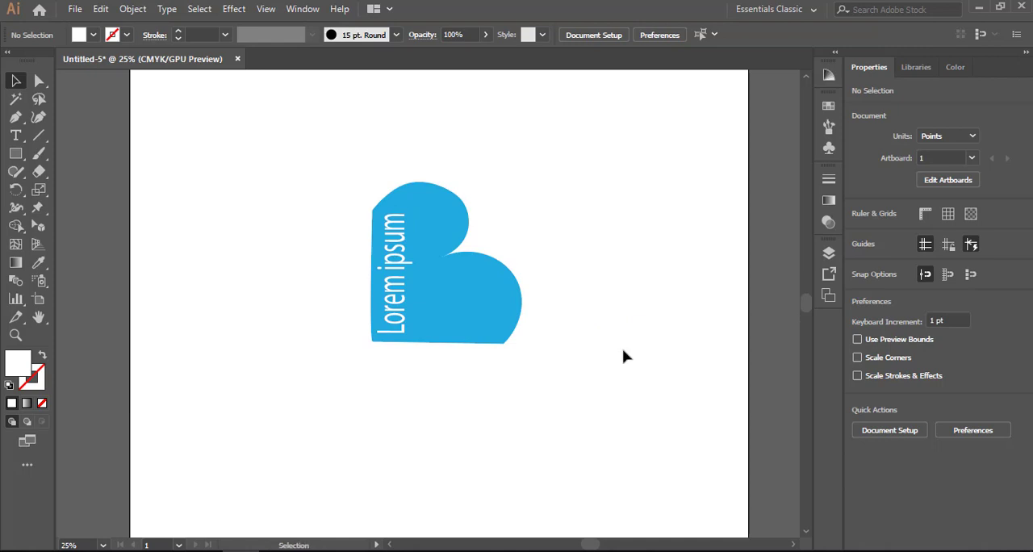
pyautogui.scroll(3, 622, 356)
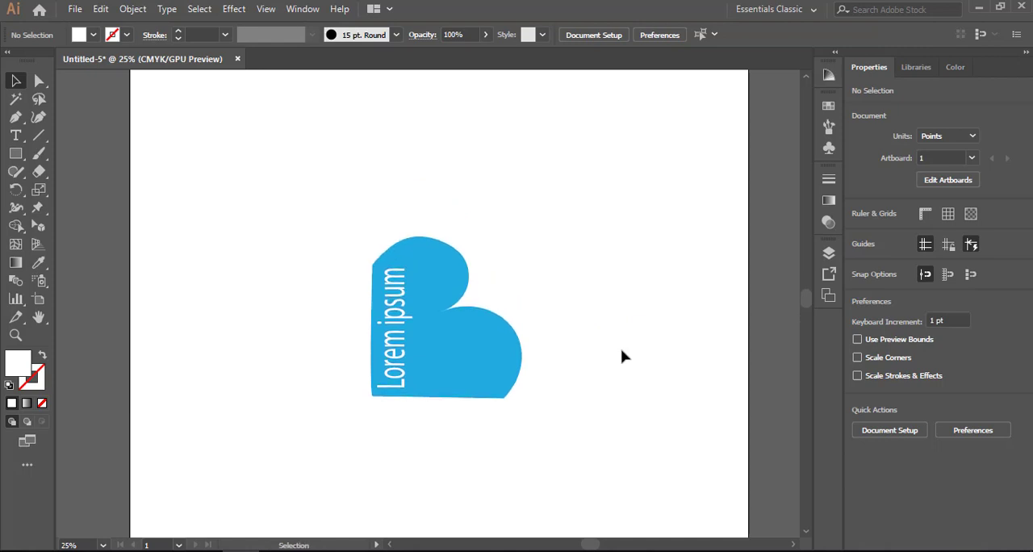
pyautogui.scroll(-1, 621, 356)
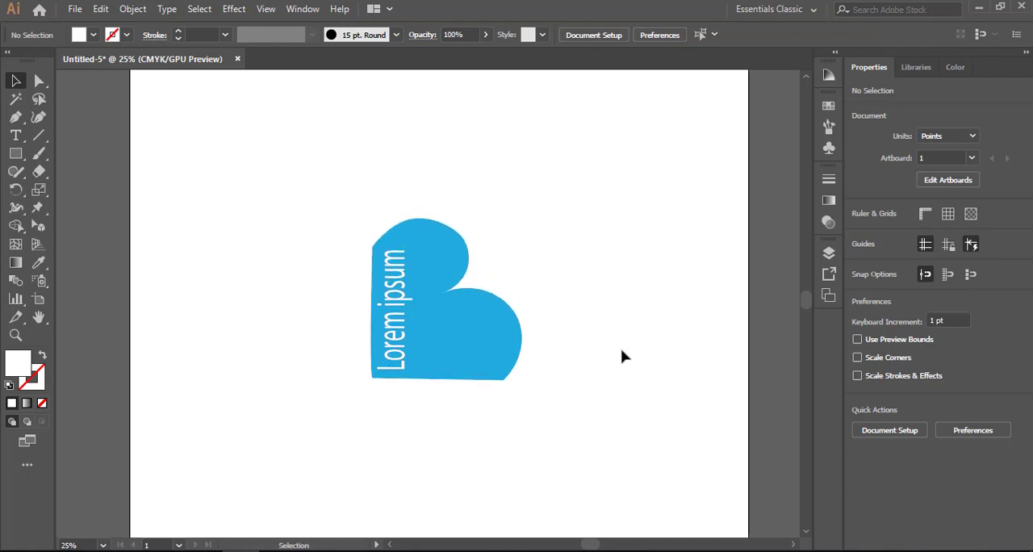